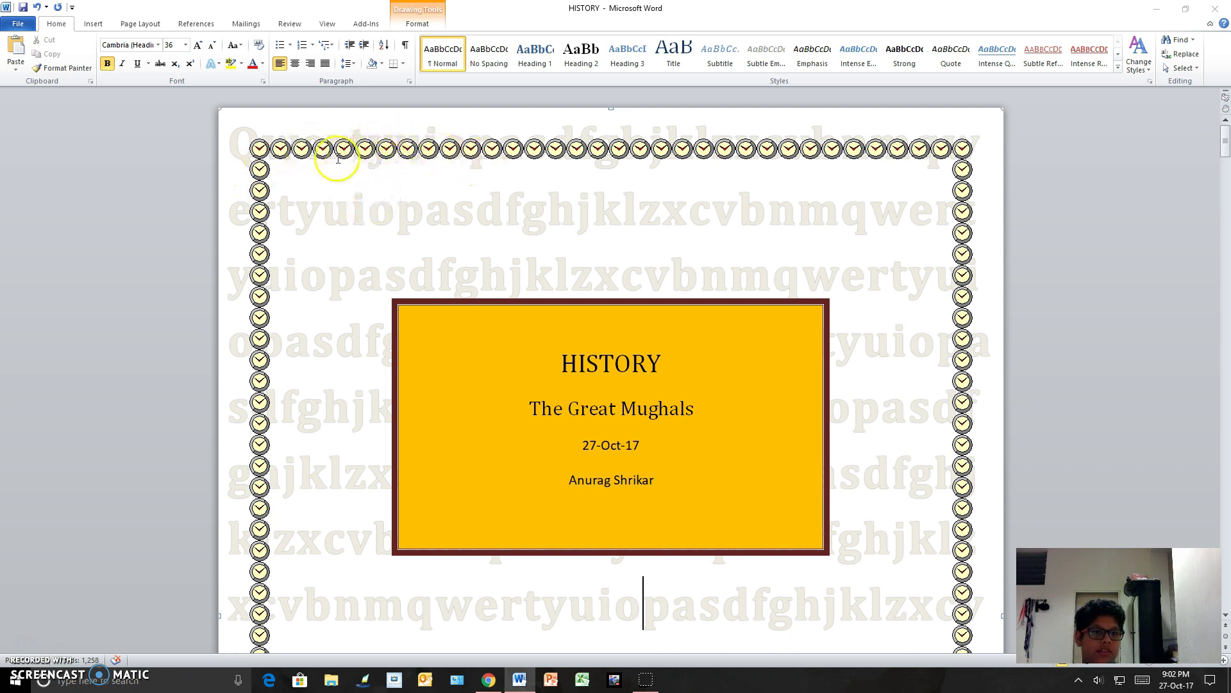
# Autoscroll down from the HISTORY cover page toward the INDEX page.
pyautogui.middleClick(135, 314)
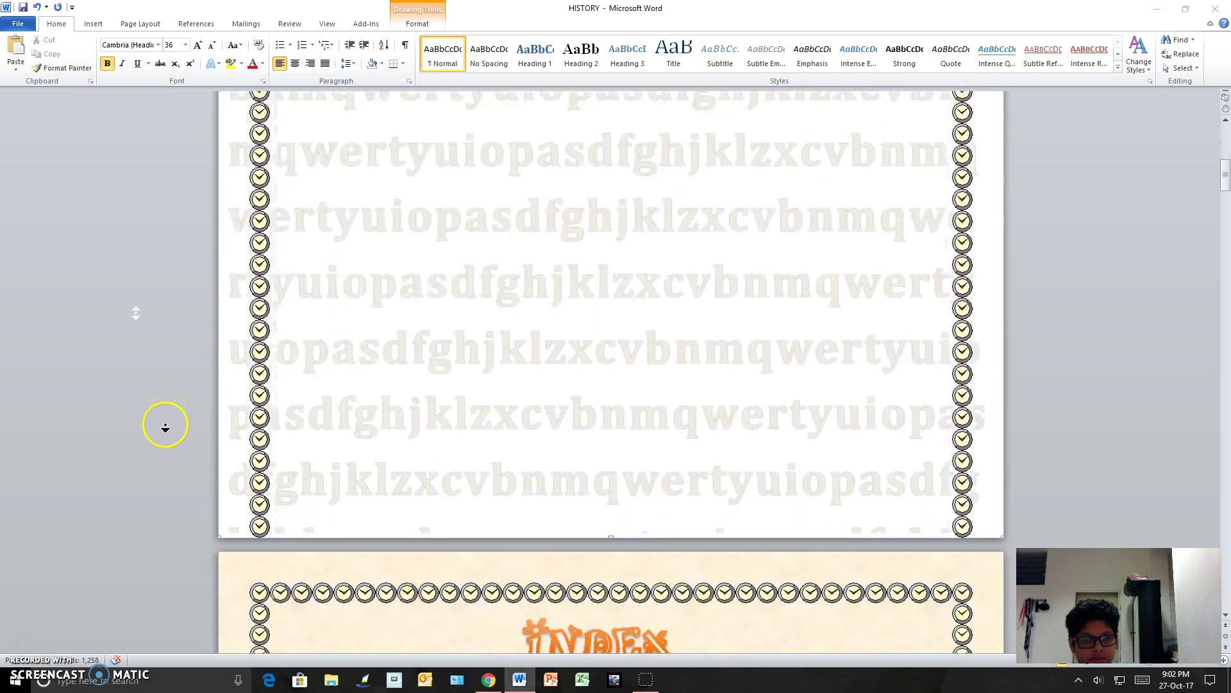
# Scroll past the hyperlinked index table, lion flag and 'The MUGHALS' banner to the BABUR page.
pyautogui.click(164, 427)
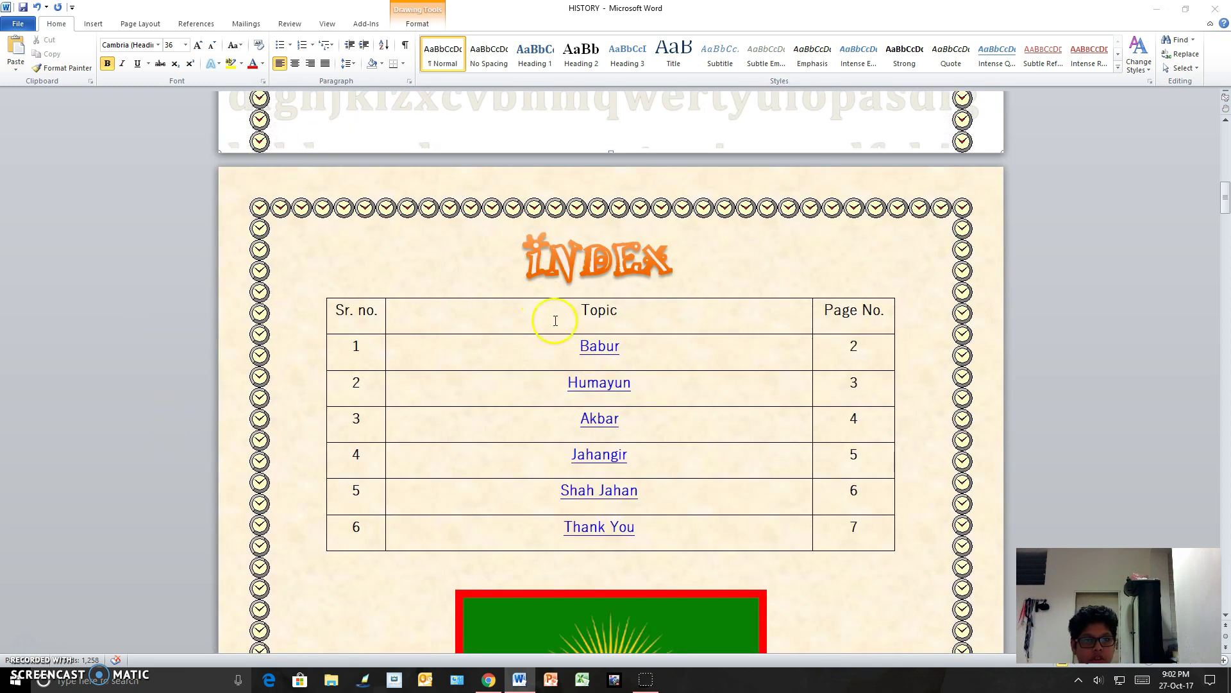
pyautogui.moveTo(1225, 202); pyautogui.dragTo(1225, 212)
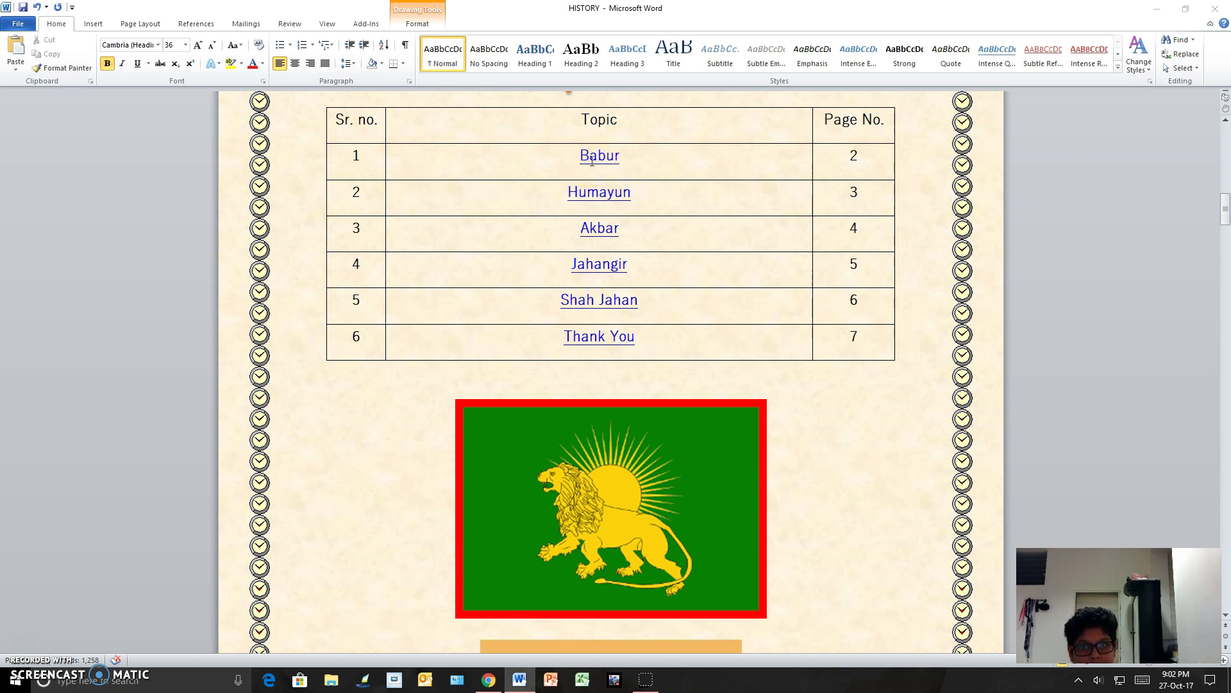
pyautogui.moveTo(1225, 211); pyautogui.dragTo(1225, 223)
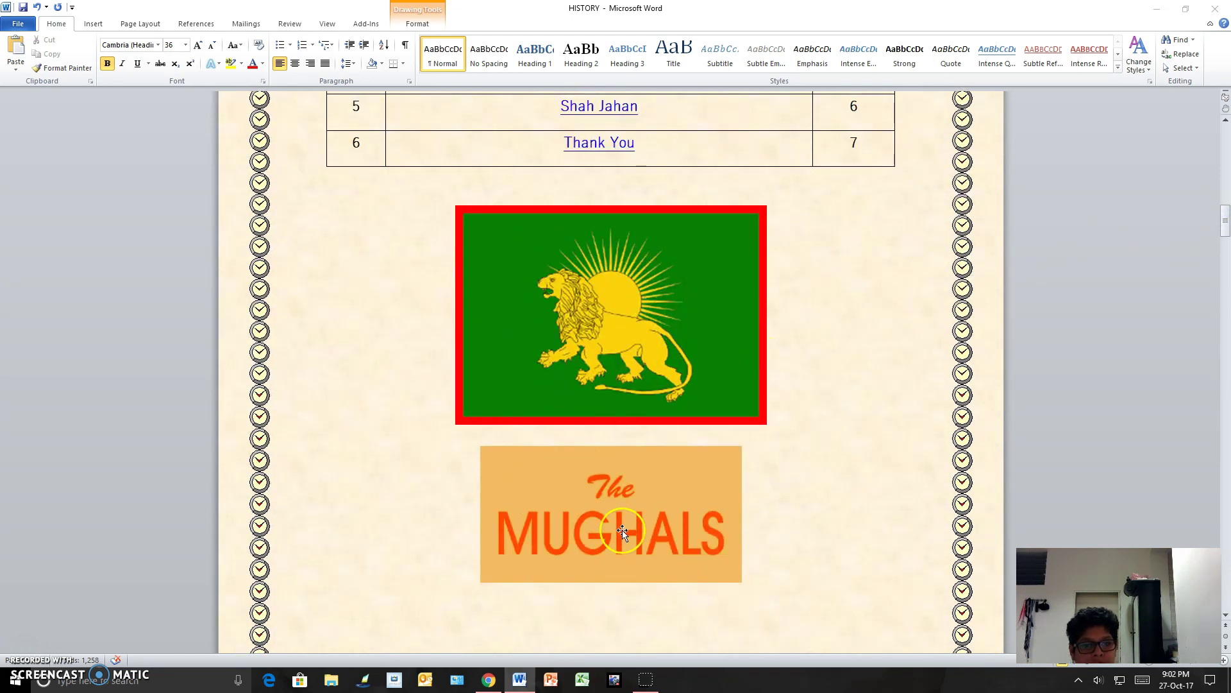
pyautogui.moveTo(1225, 230); pyautogui.dragTo(1226, 258)
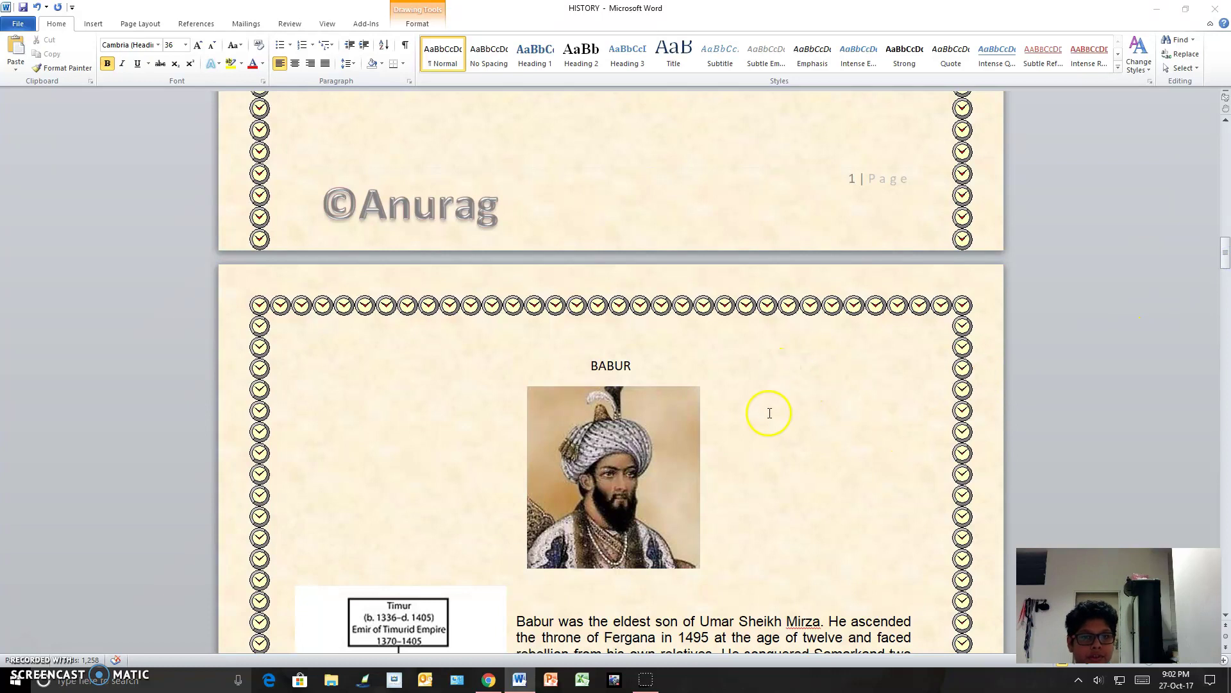
# Scroll through the BABUR and HUMAYUN pages, past the family tree and empire map, to AKBAR.
pyautogui.moveTo(1225, 251); pyautogui.dragTo(1224, 260)
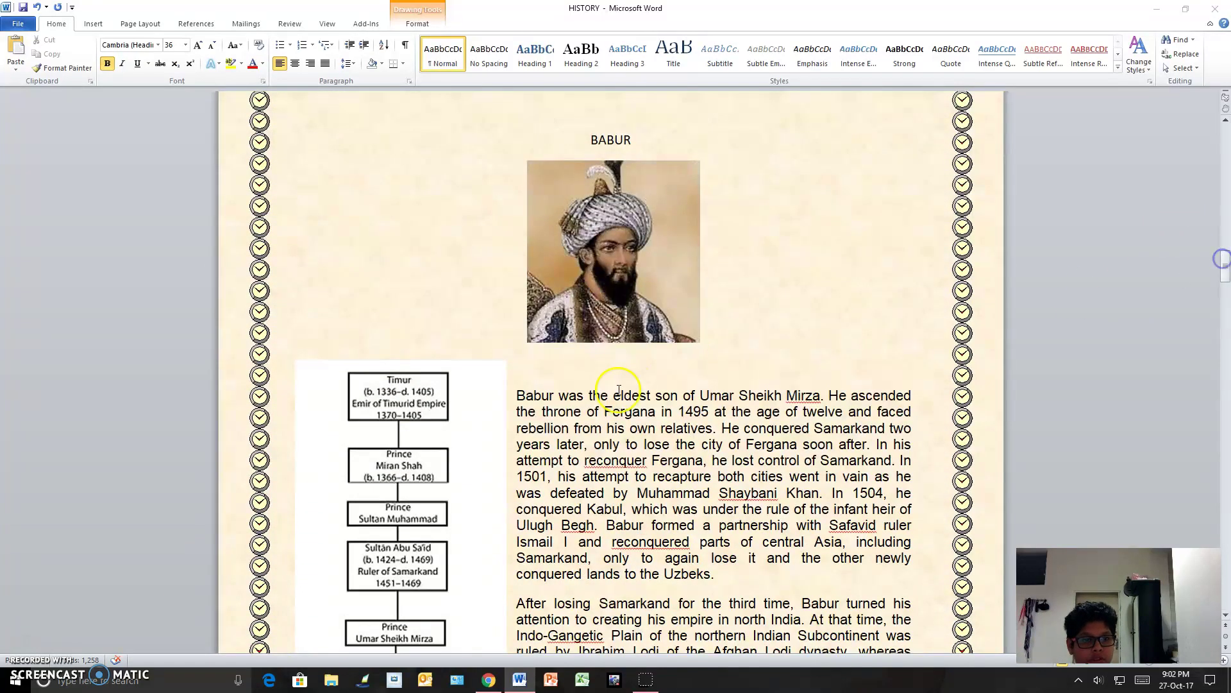
pyautogui.moveTo(1225, 265); pyautogui.dragTo(1226, 270)
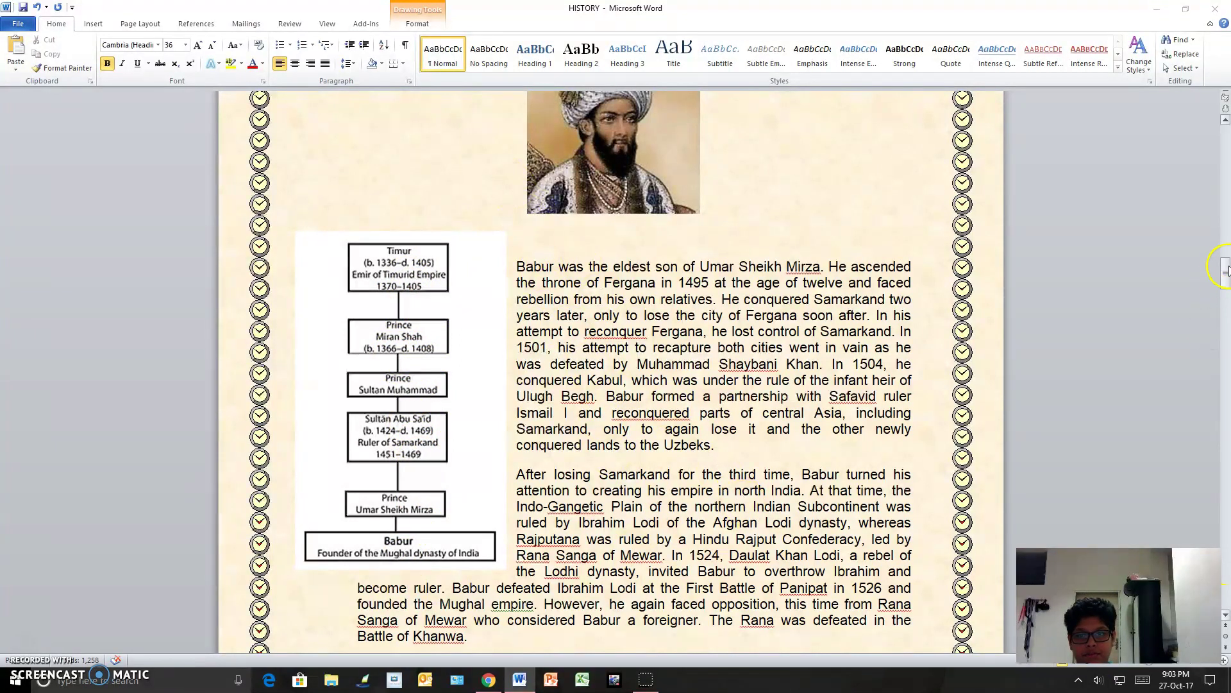
pyautogui.moveTo(1227, 276); pyautogui.dragTo(1227, 305)
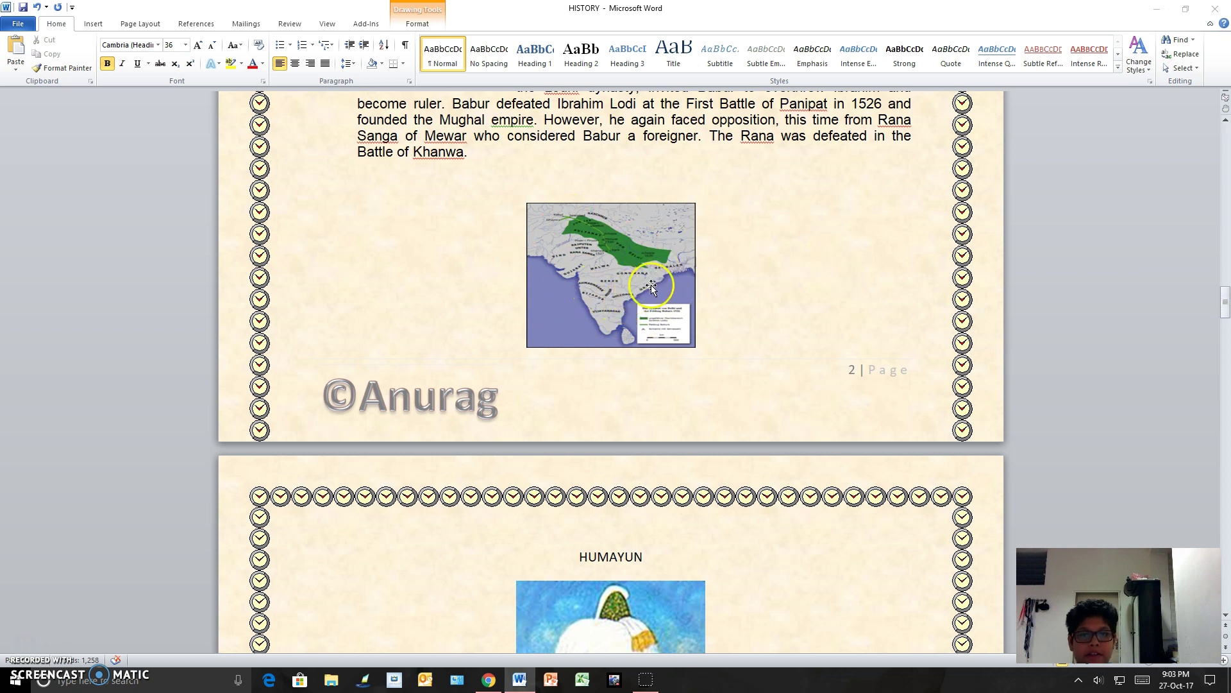
pyautogui.moveTo(1227, 286); pyautogui.dragTo(1227, 330)
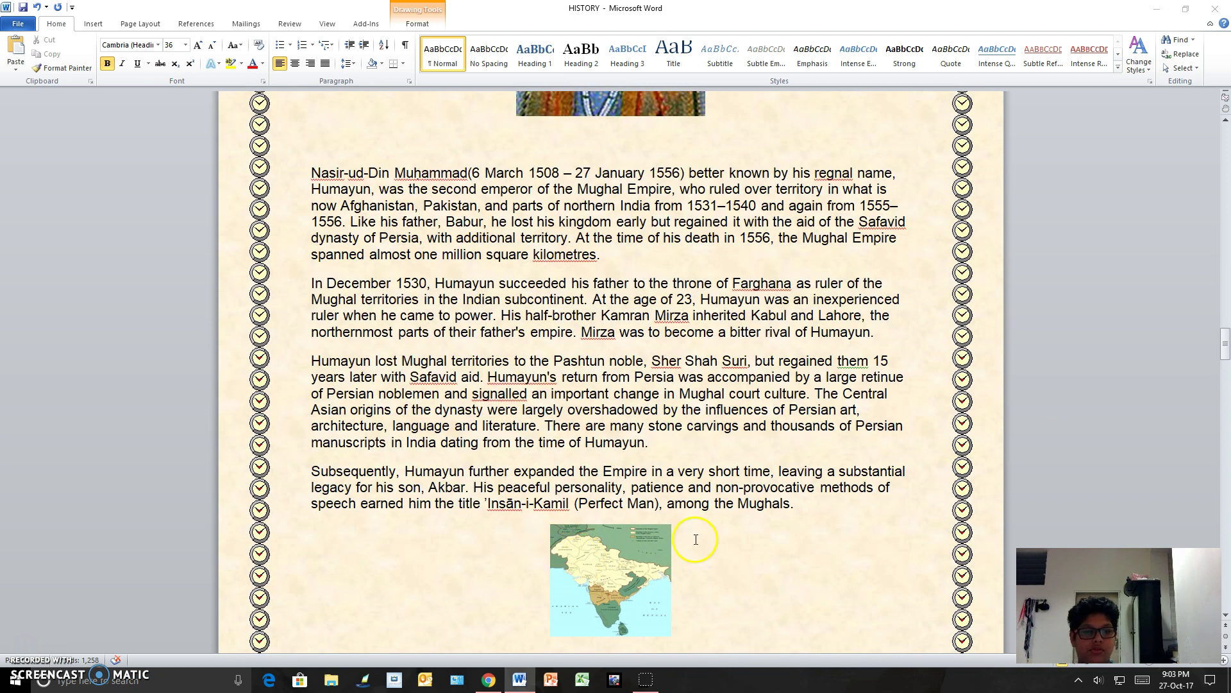
pyautogui.moveTo(1225, 334); pyautogui.dragTo(1226, 384)
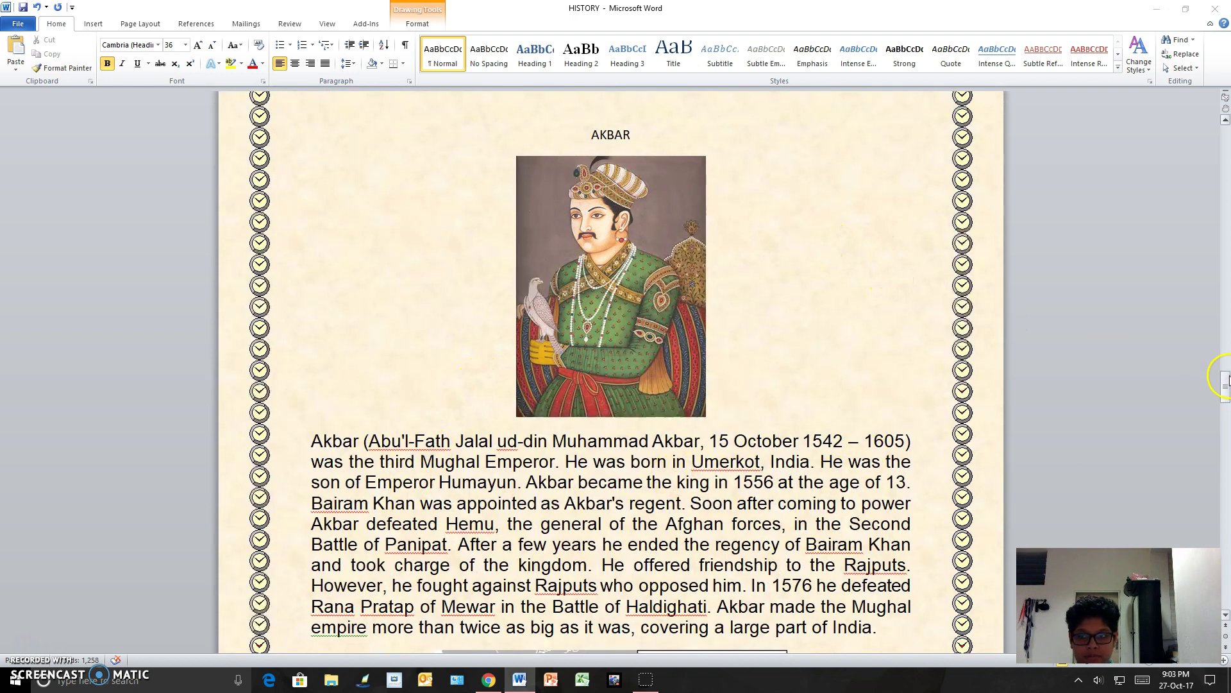
# Scroll past the AKBAR and JEHANGIR pages and their empire maps to the SHAH JEHAN page.
pyautogui.moveTo(1225, 379); pyautogui.dragTo(1225, 401)
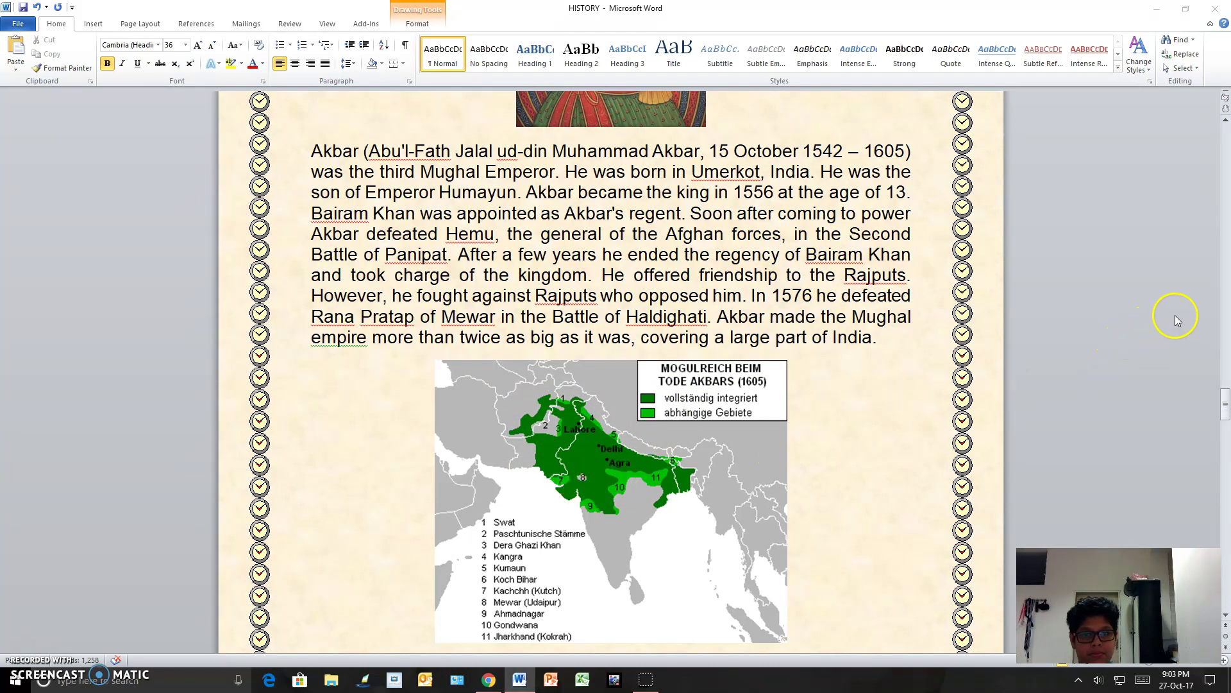
pyautogui.moveTo(1226, 394); pyautogui.dragTo(1226, 449)
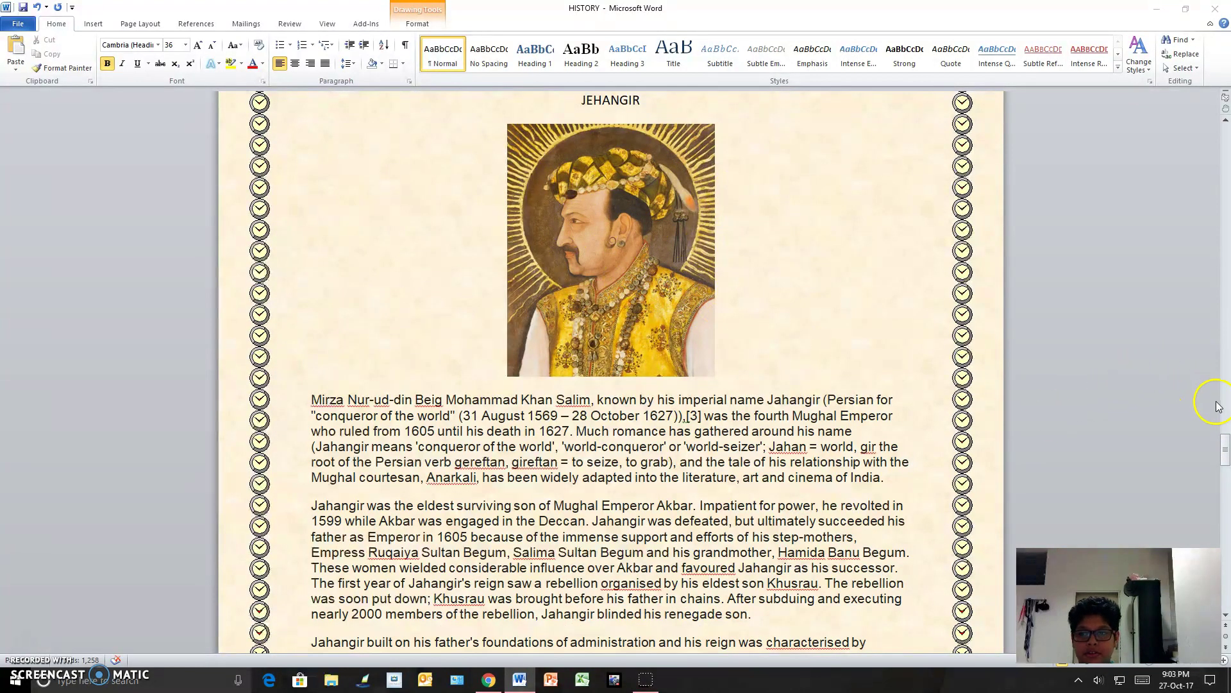
pyautogui.moveTo(1225, 452); pyautogui.dragTo(1227, 475)
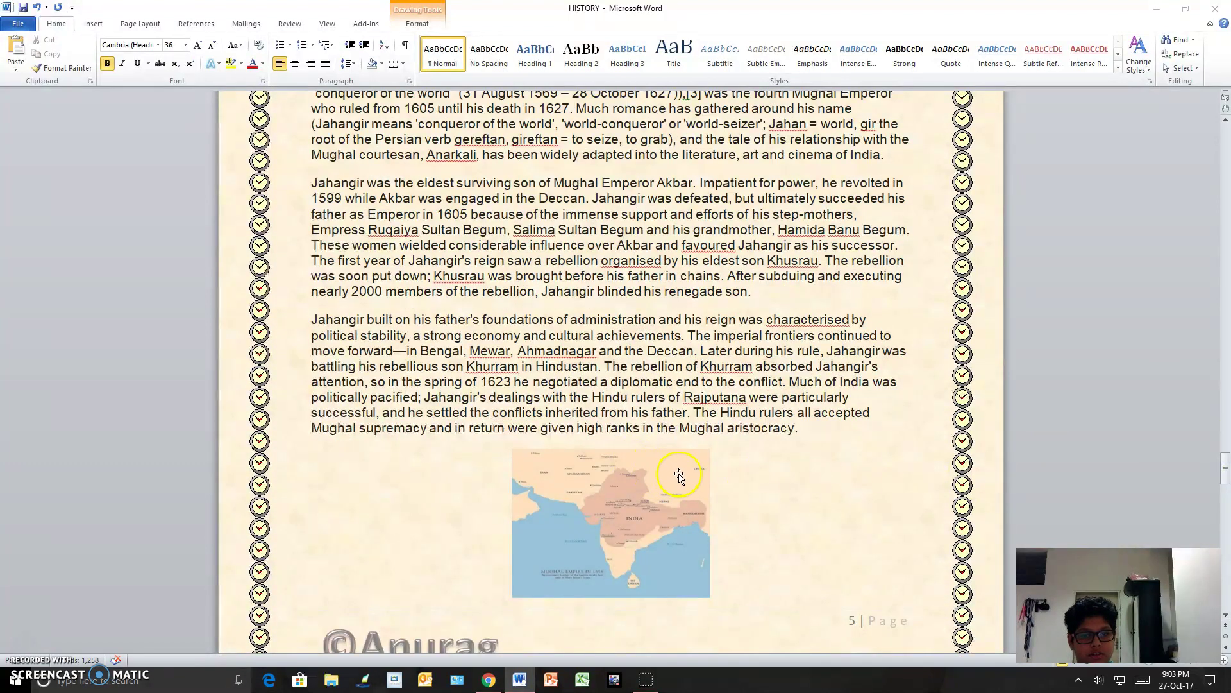
pyautogui.moveTo(1225, 471); pyautogui.dragTo(1226, 509)
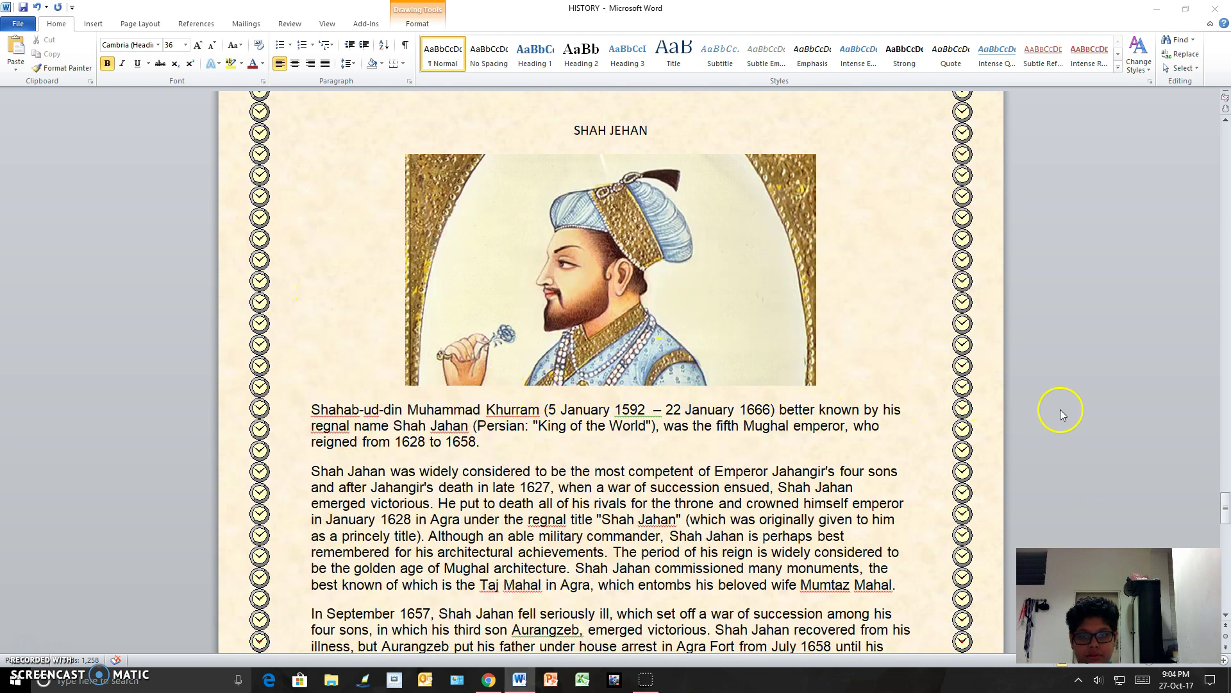
# Scroll to the Thank You page and follow its first HERE link to the Mughal Empire video.
pyautogui.moveTo(1226, 497); pyautogui.dragTo(1226, 520)
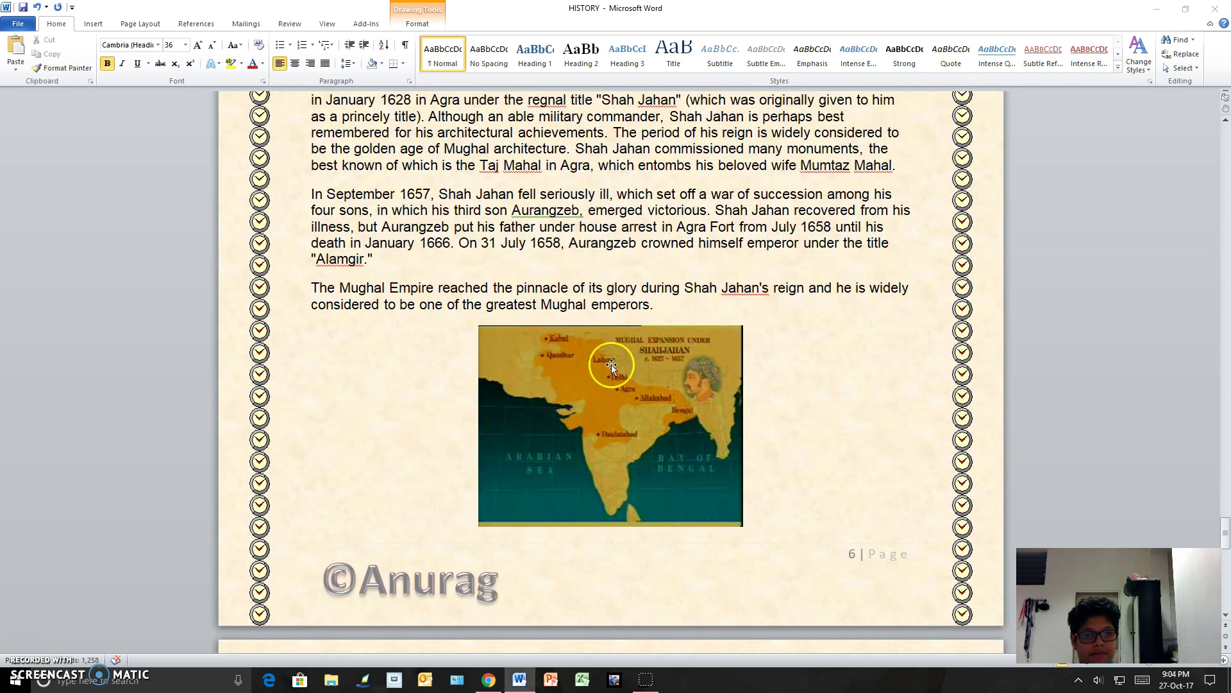
pyautogui.moveTo(1226, 533); pyautogui.dragTo(1226, 554)
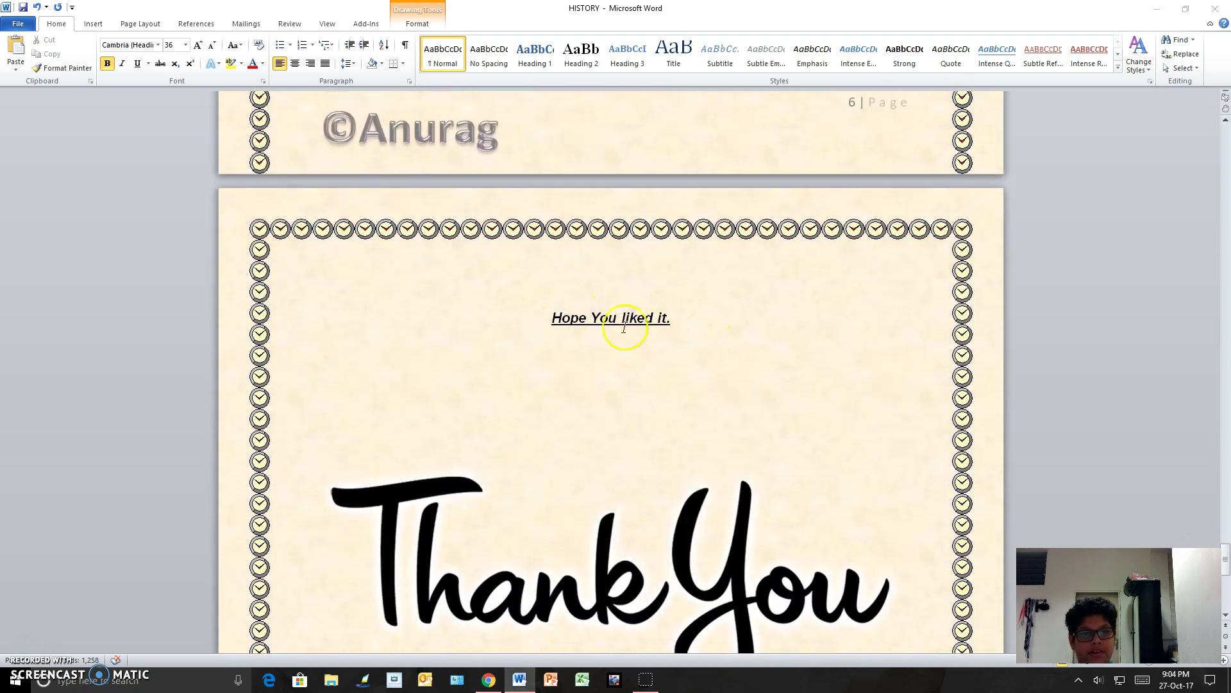
pyautogui.moveTo(1226, 553); pyautogui.dragTo(1227, 568)
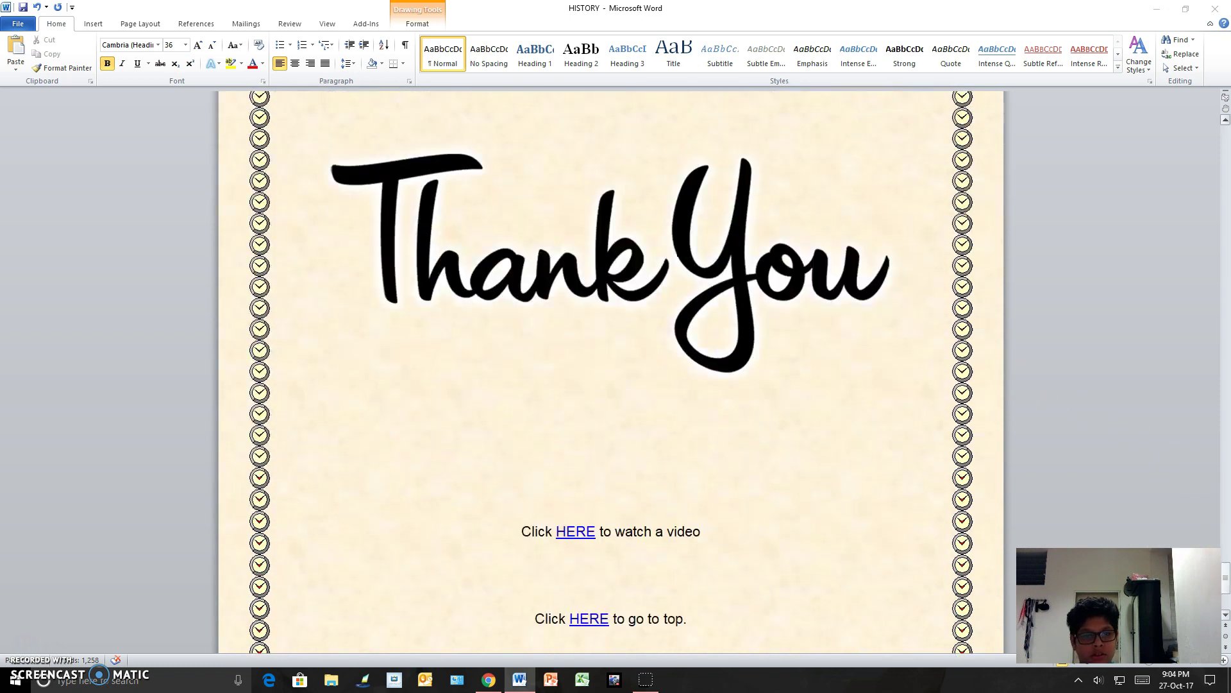
pyautogui.keyDown('ctrl'); pyautogui.click(582, 533); pyautogui.keyUp('ctrl')
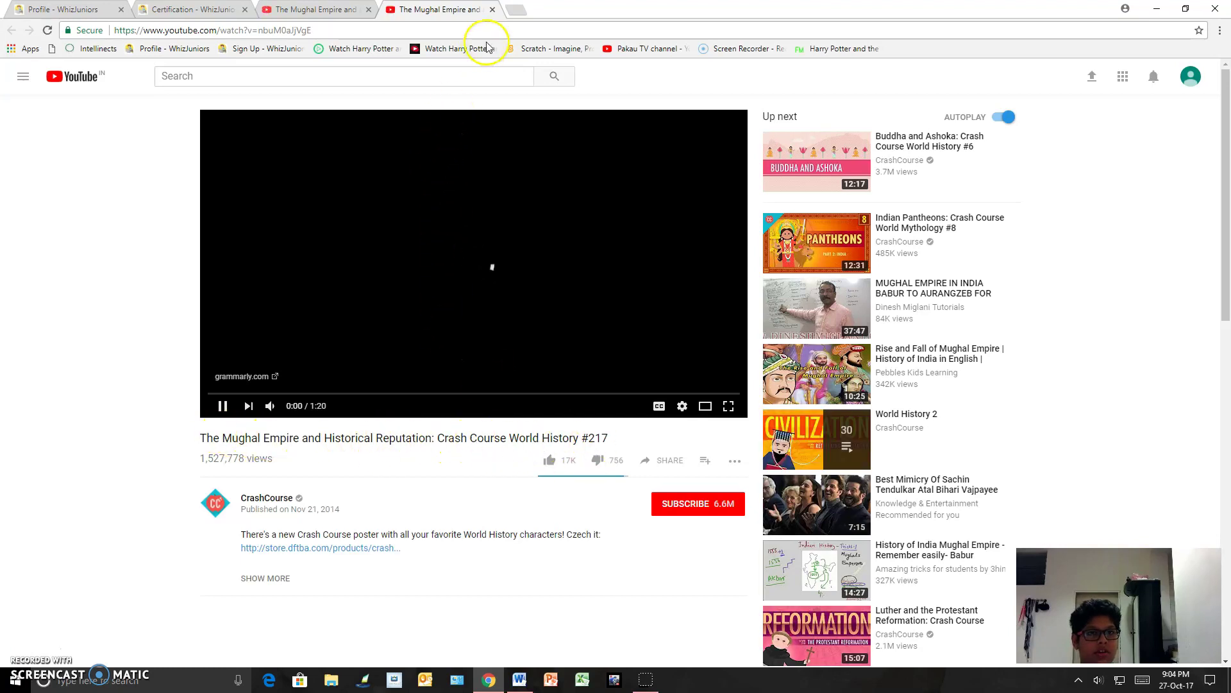
# Close both Mughal Empire YouTube tabs and switch back to the HISTORY document in Word.
pyautogui.click(492, 9)
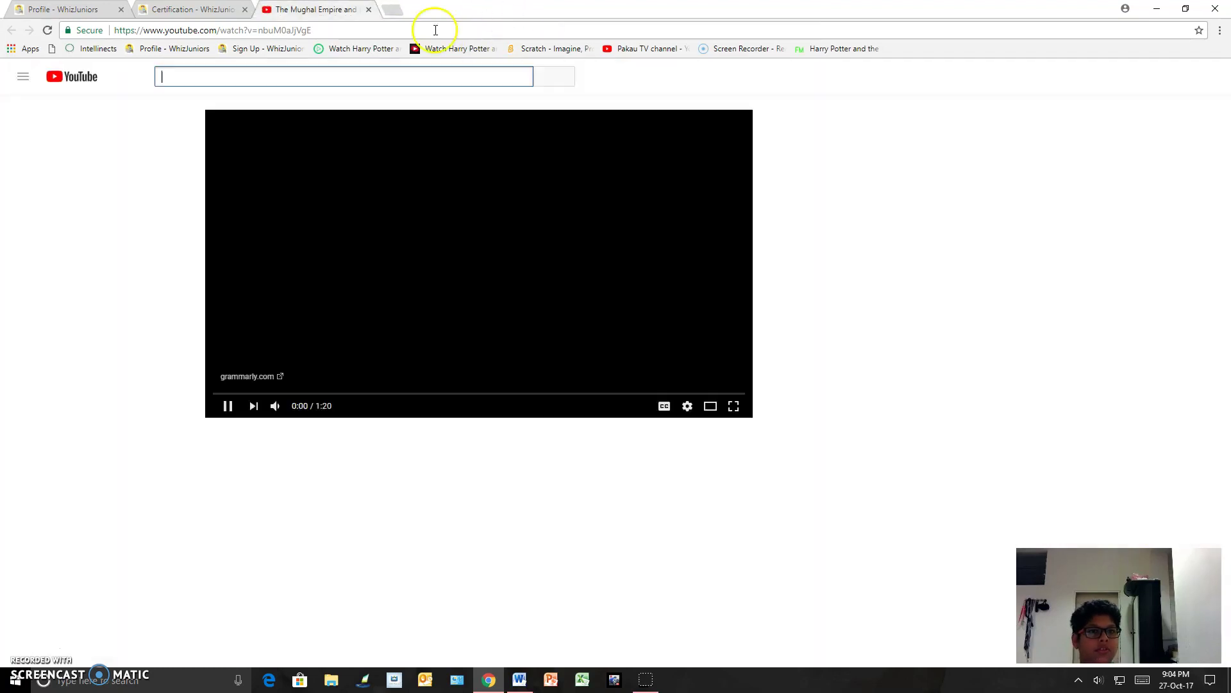
pyautogui.click(368, 9)
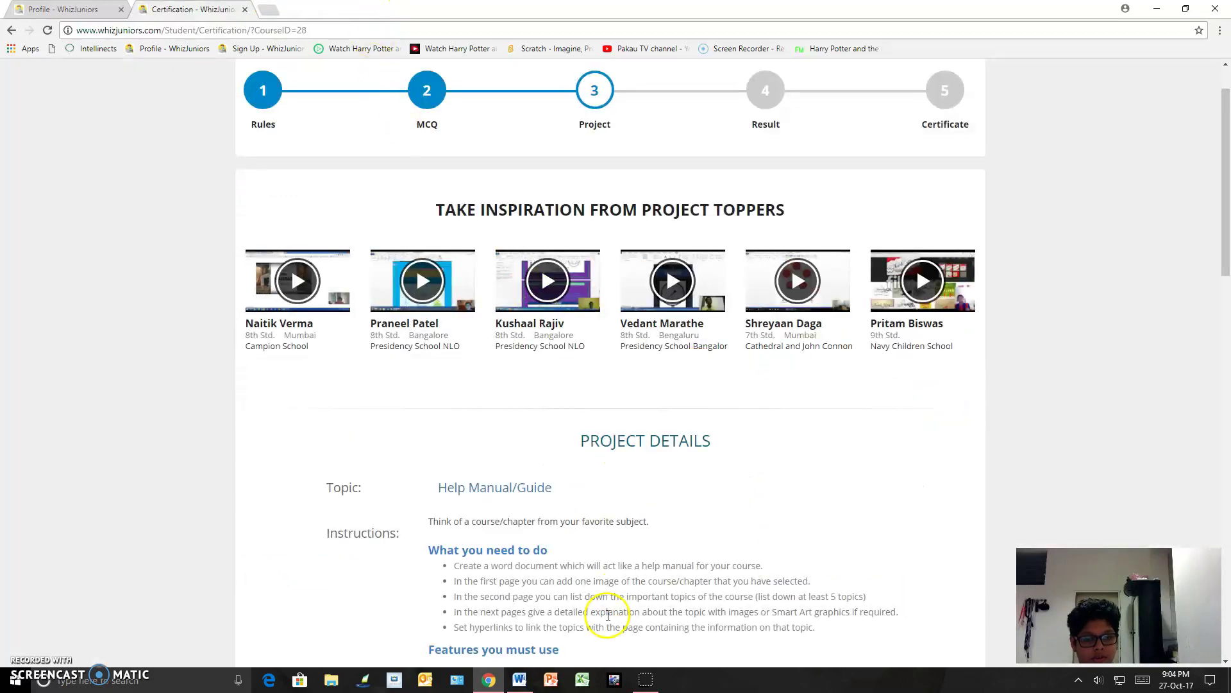
pyautogui.click(519, 679)
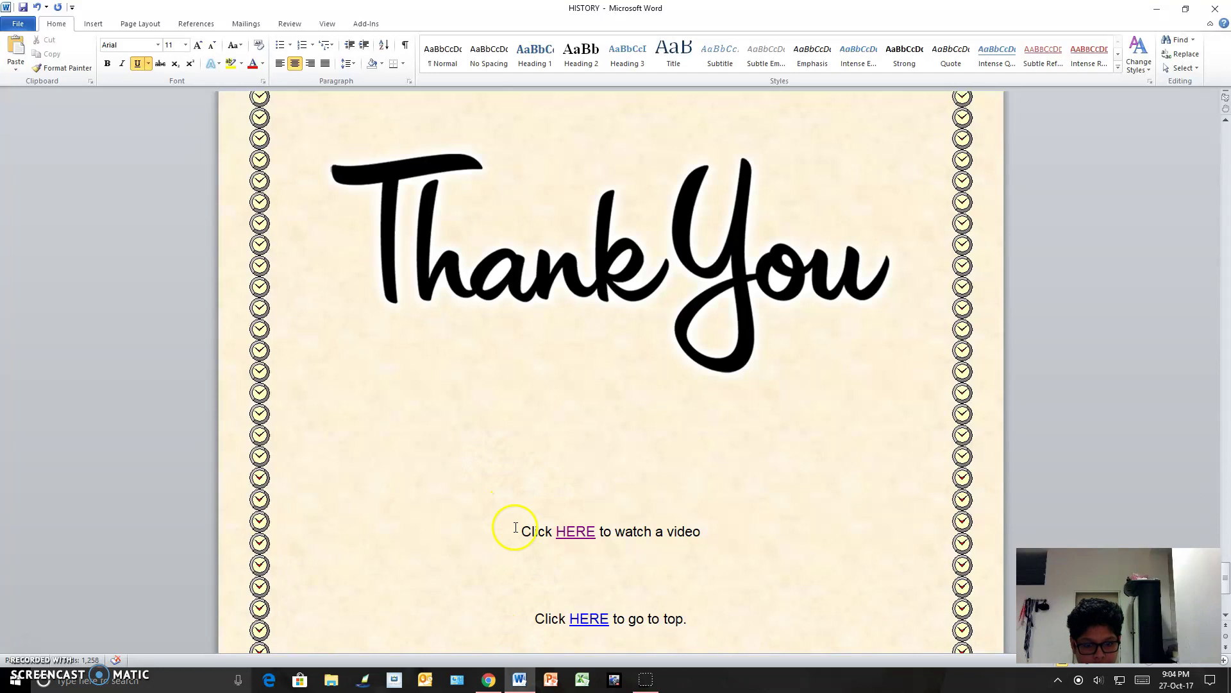
# Follow the 'Click HERE to go to top.' link back to the HISTORY cover page.
pyautogui.scroll(-4, 471, 568)
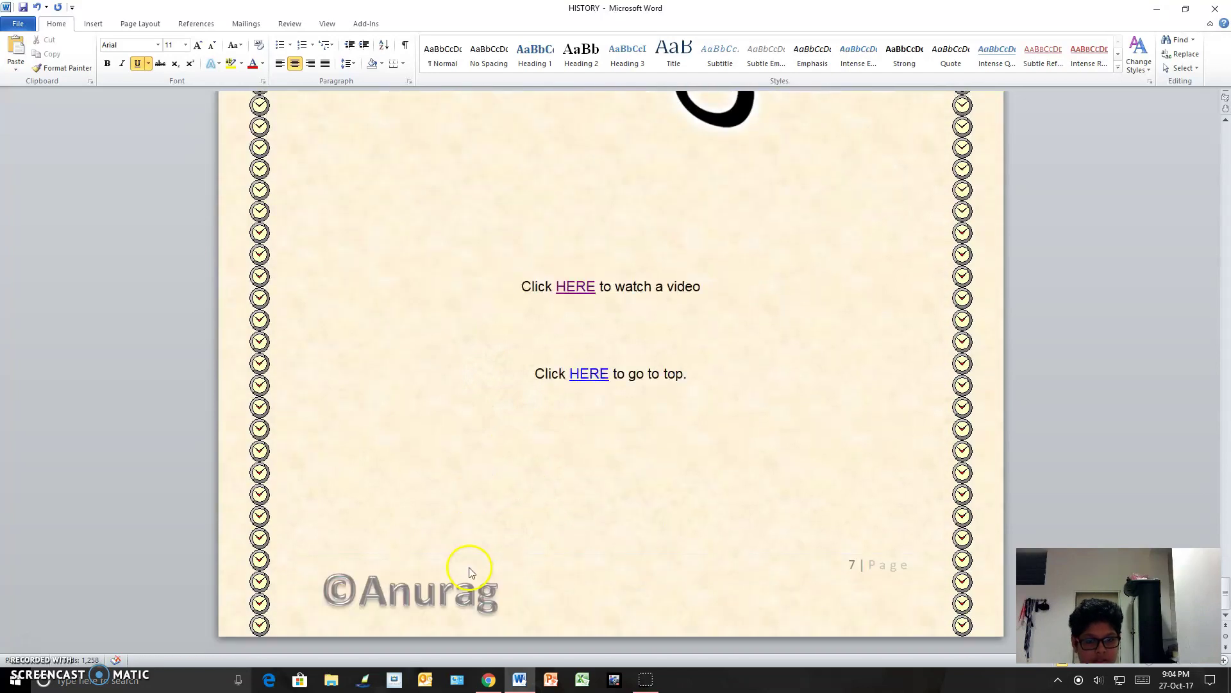
pyautogui.keyDown('ctrl'); pyautogui.click(589, 377); pyautogui.keyUp('ctrl')
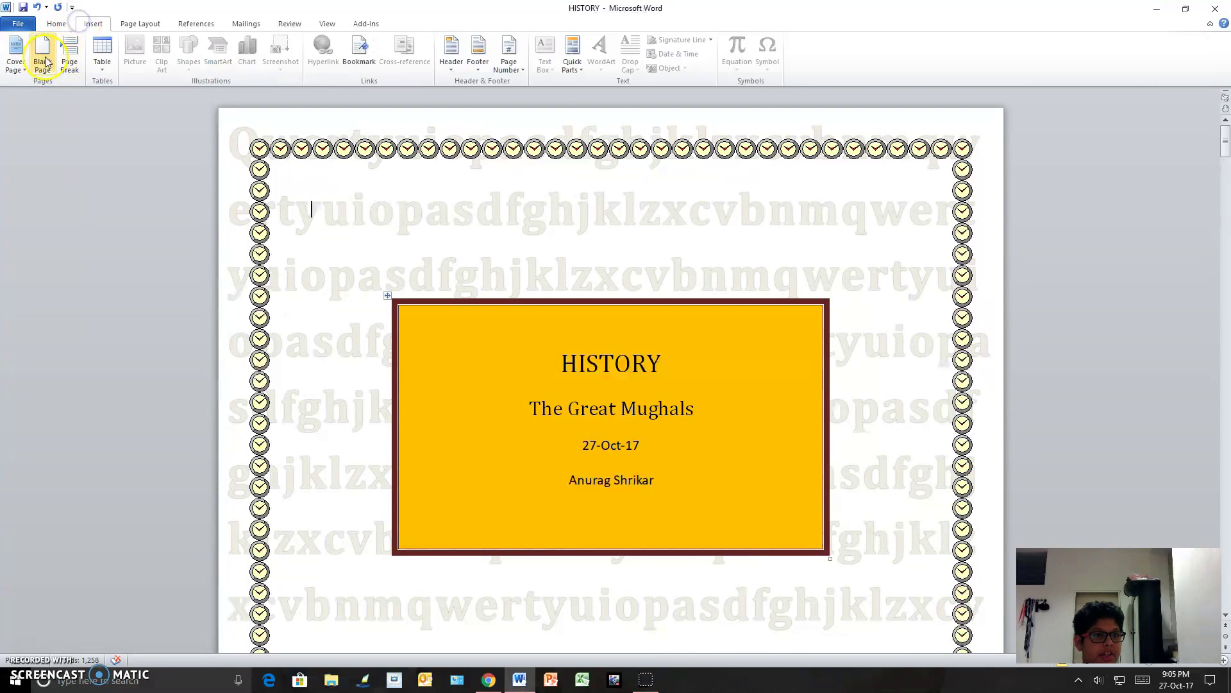
pyautogui.click(18, 64)
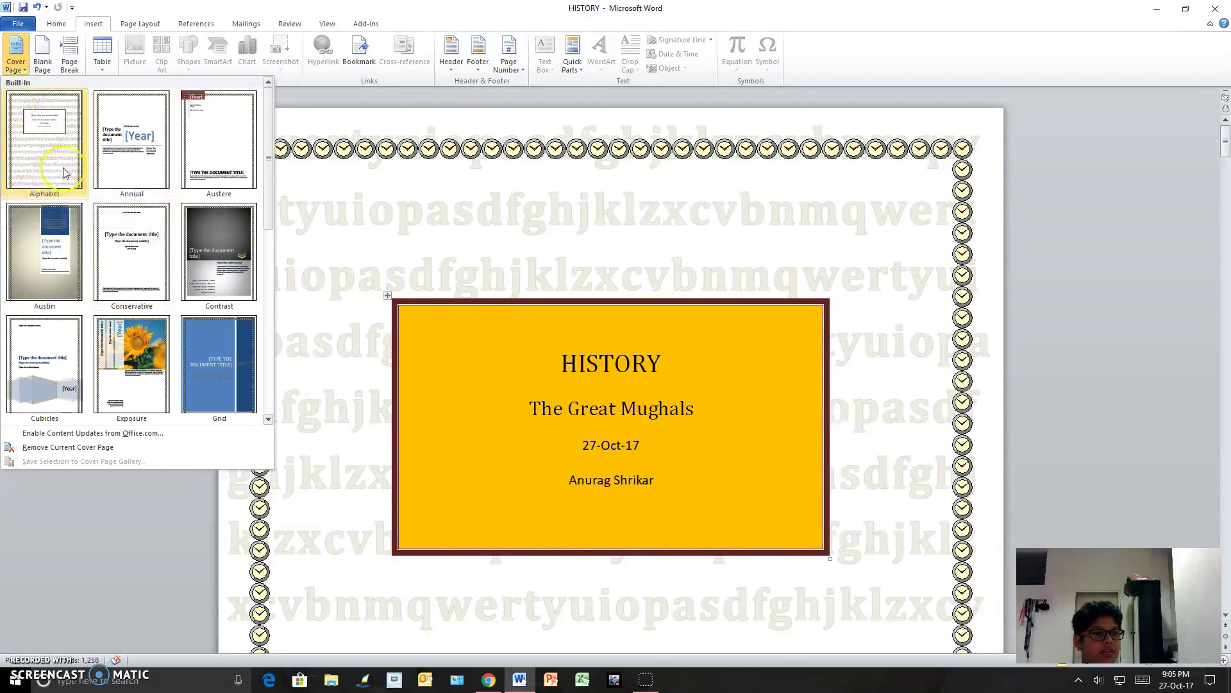
pyautogui.click(96, 501)
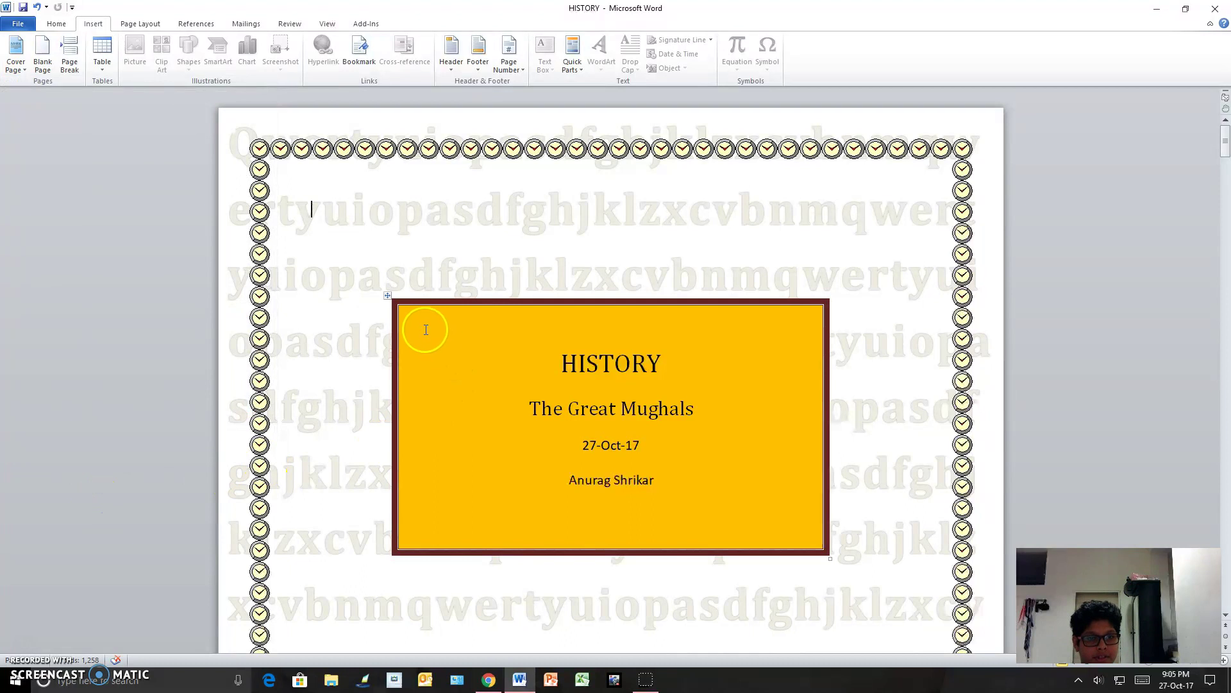
pyautogui.click(17, 52)
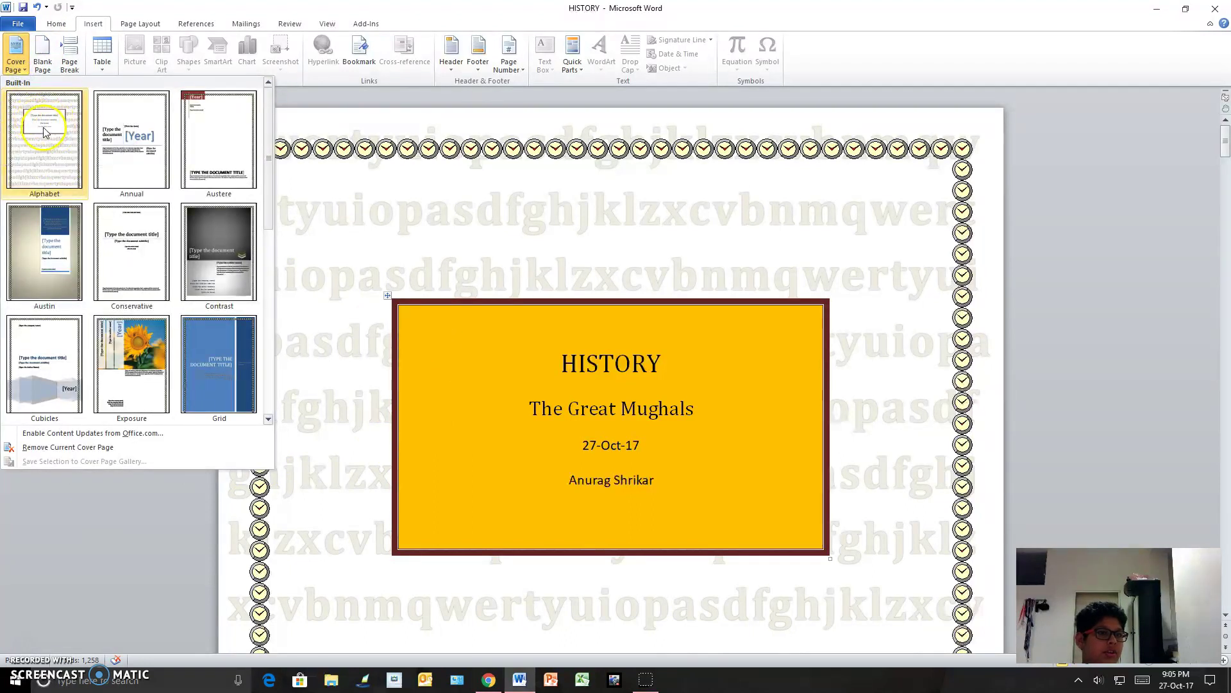
pyautogui.click(483, 361)
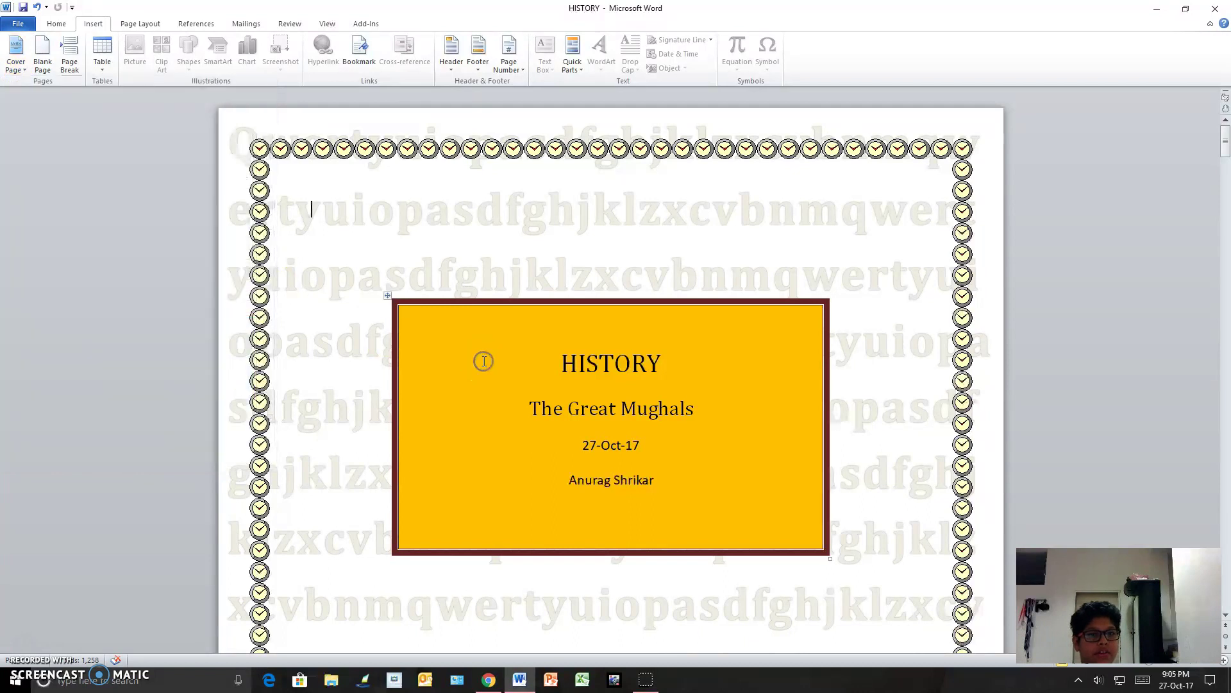
pyautogui.click(54, 25)
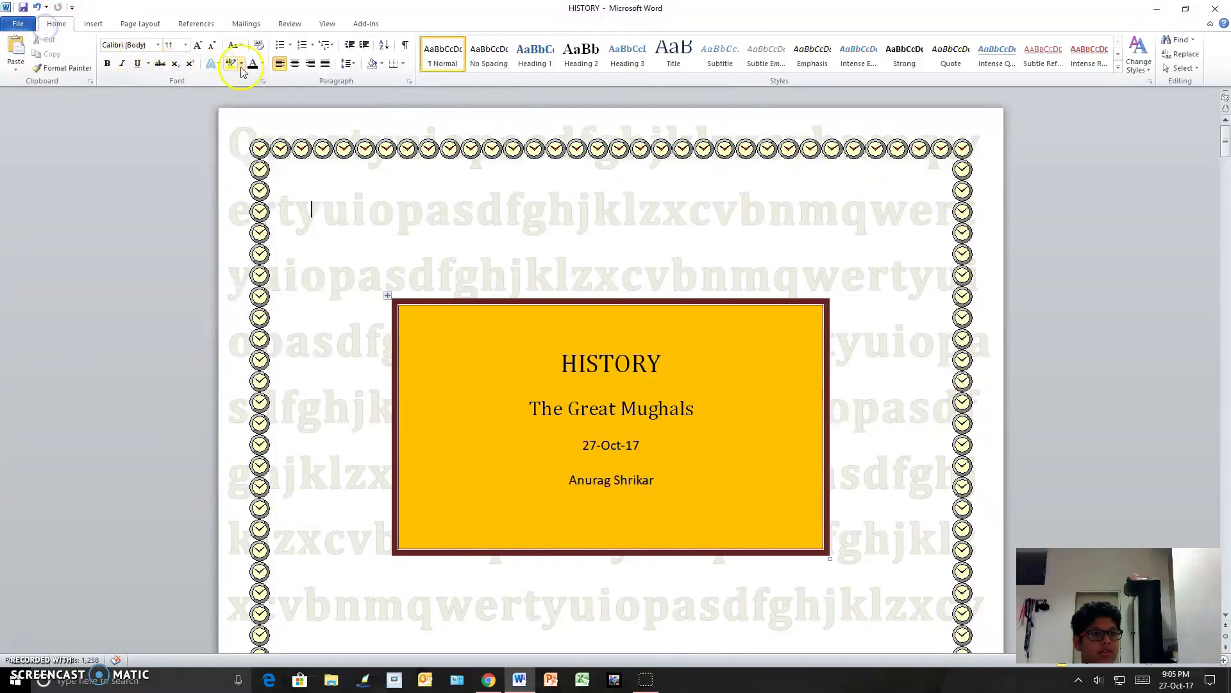
# Apply orange Standard Color shading to the cover title table, then autoscroll to the INDEX page.
pyautogui.click(388, 297)
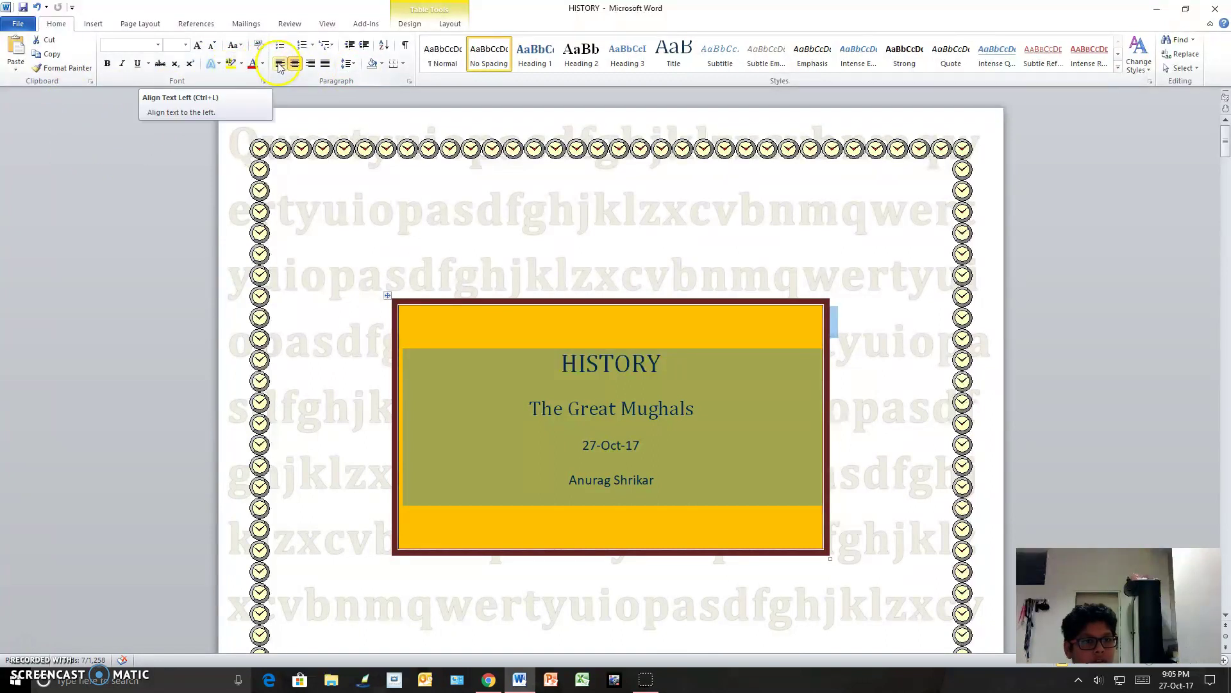
pyautogui.click(382, 64)
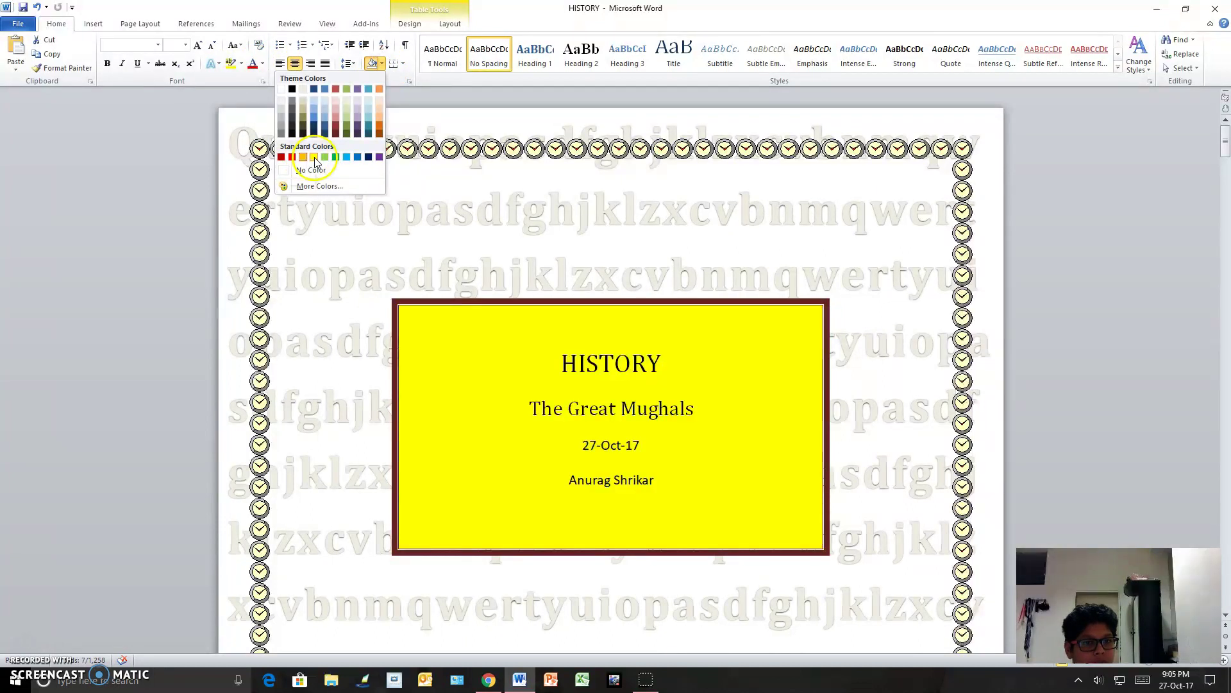
pyautogui.click(304, 157)
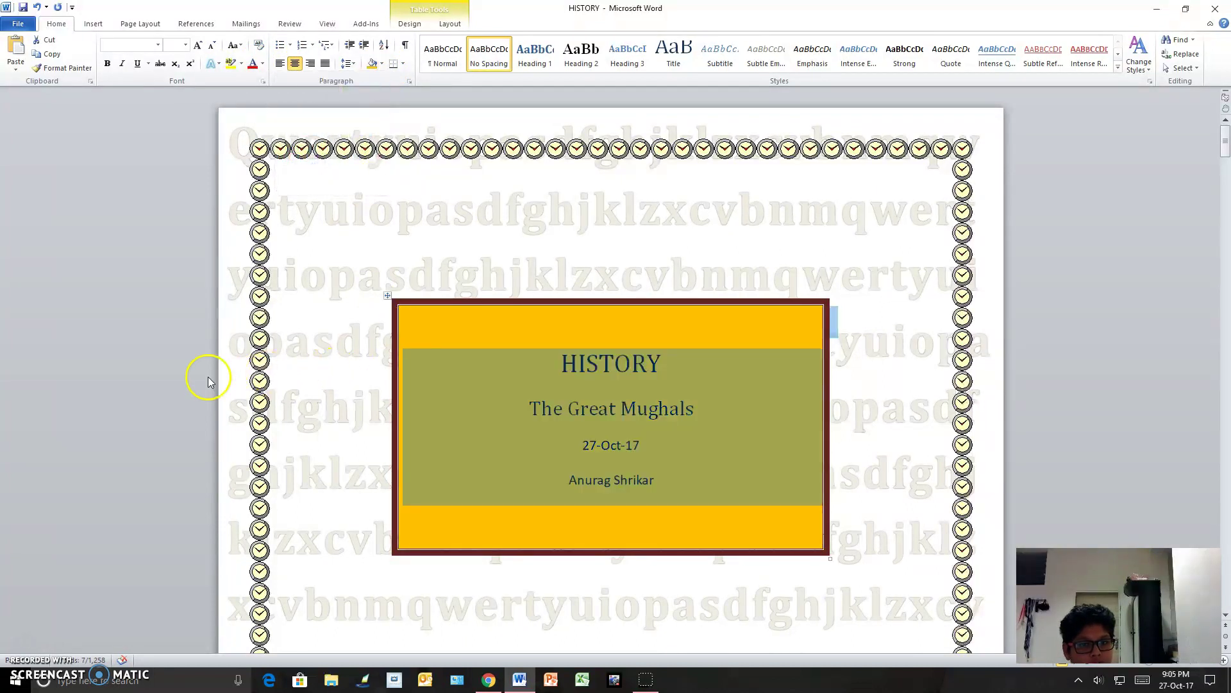
pyautogui.middleClick(165, 379)
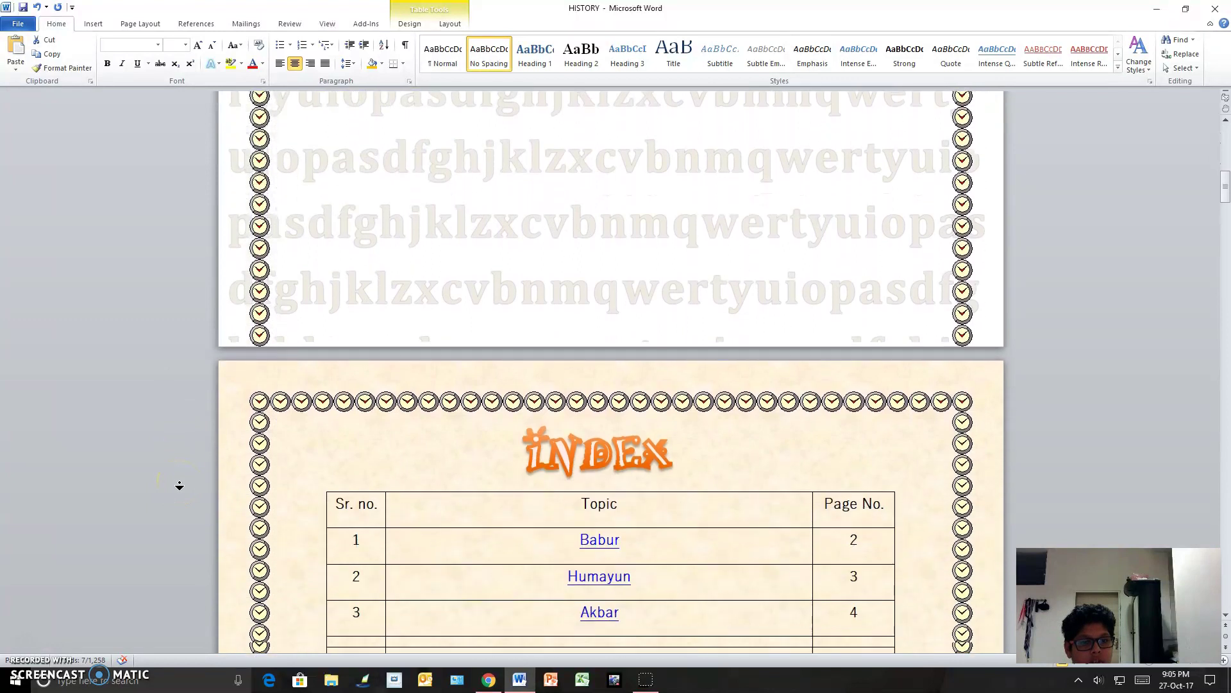
pyautogui.click(180, 484)
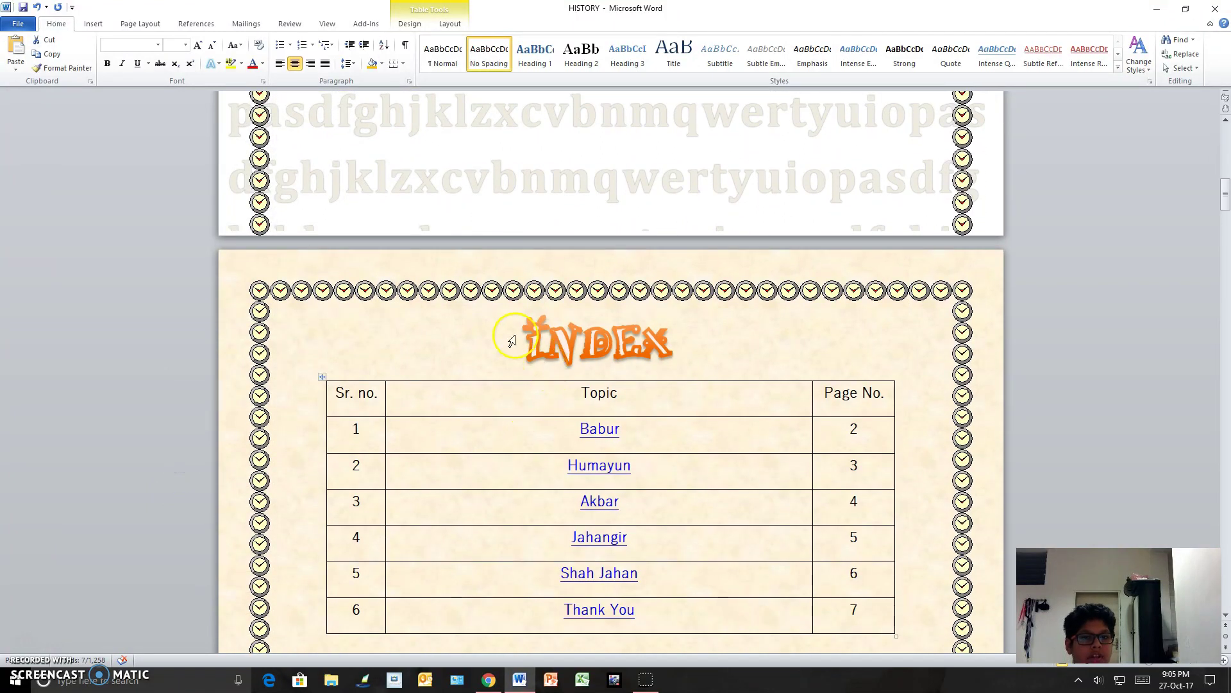
pyautogui.click(544, 340)
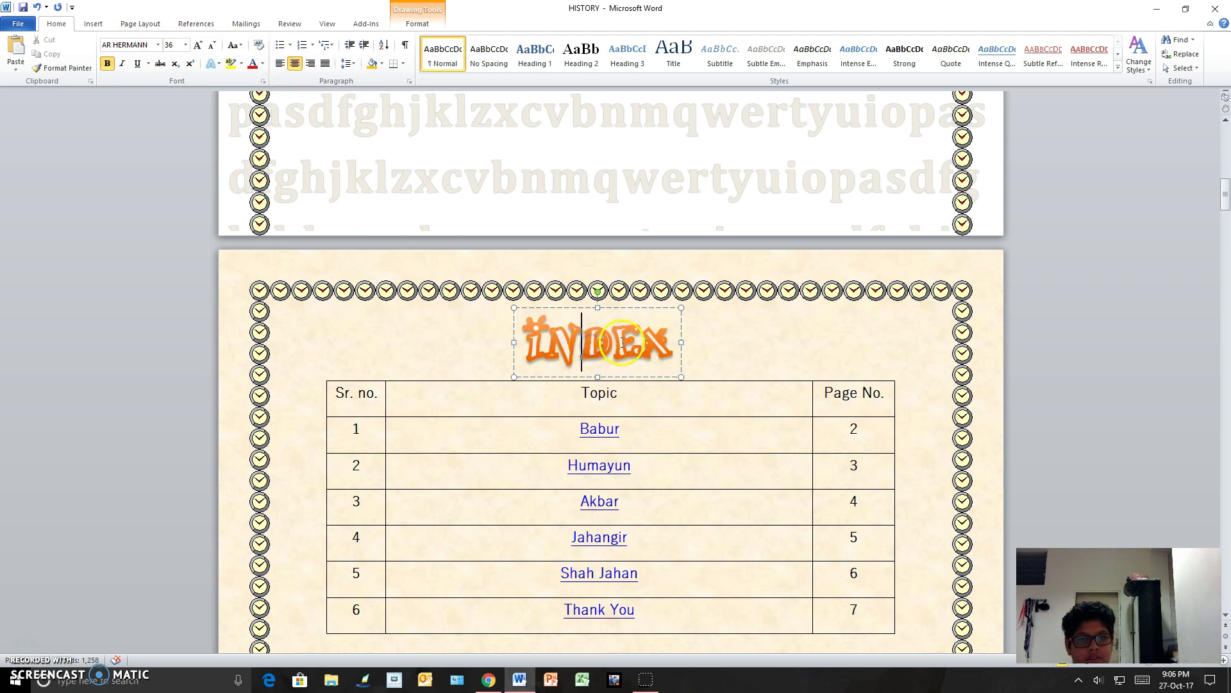
pyautogui.click(681, 408)
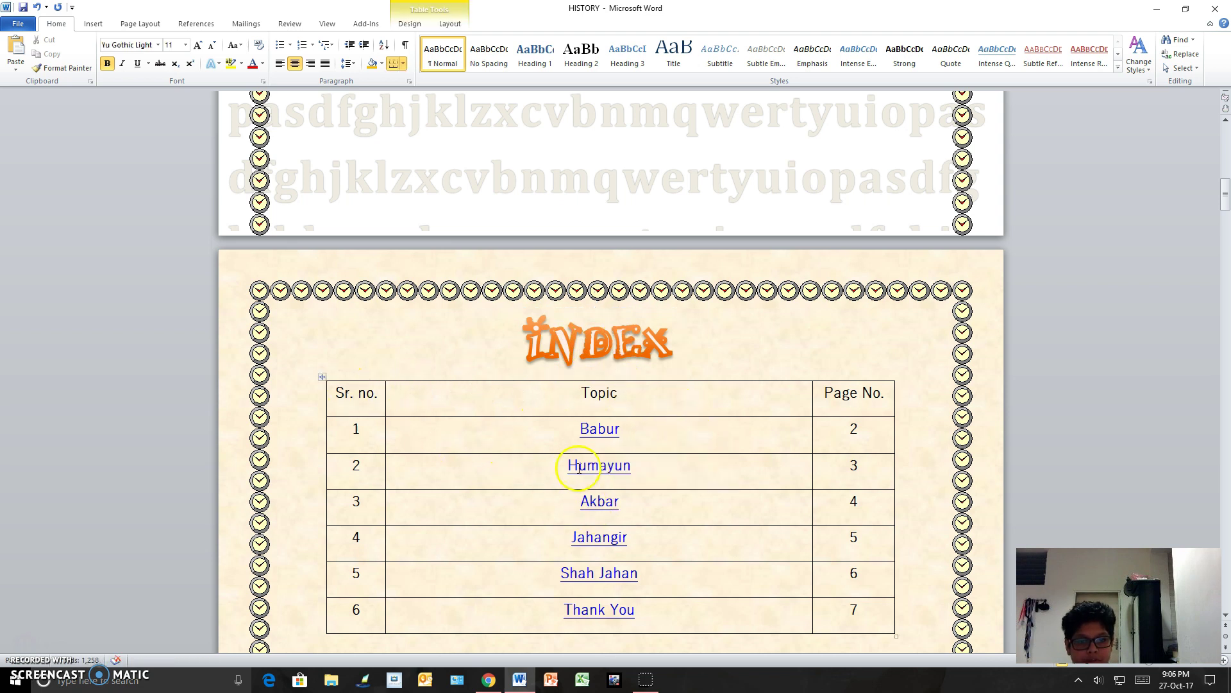
pyautogui.click(597, 420)
pyautogui.click(618, 394)
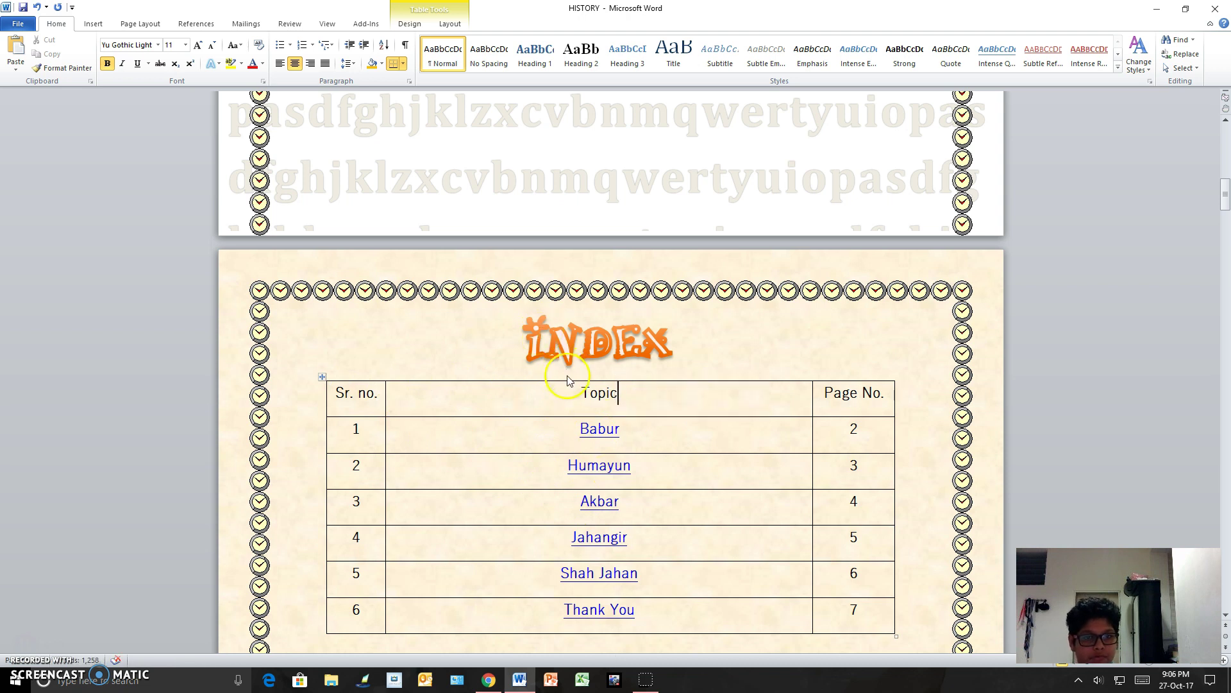
pyautogui.moveTo(1227, 217)
pyautogui.mouseDown()
pyautogui.moveTo(1226, 296)
pyautogui.moveTo(1226, 209)
pyautogui.mouseUp()
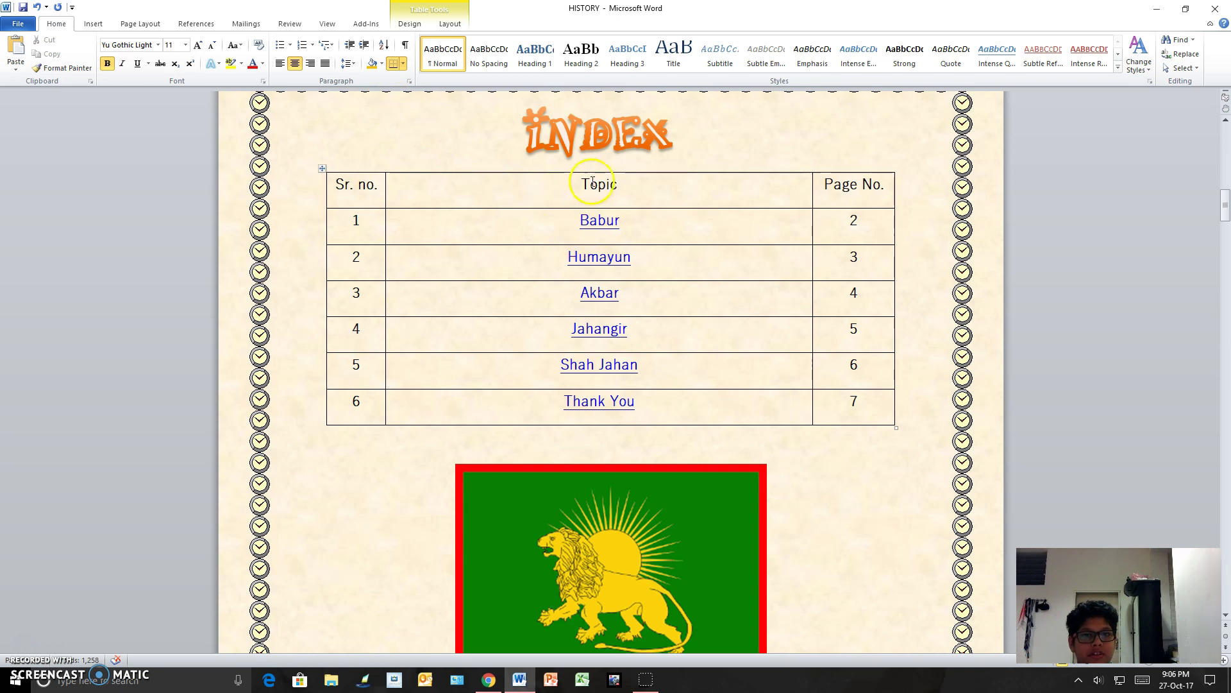
pyautogui.moveTo(577, 185); pyautogui.dragTo(620, 189)
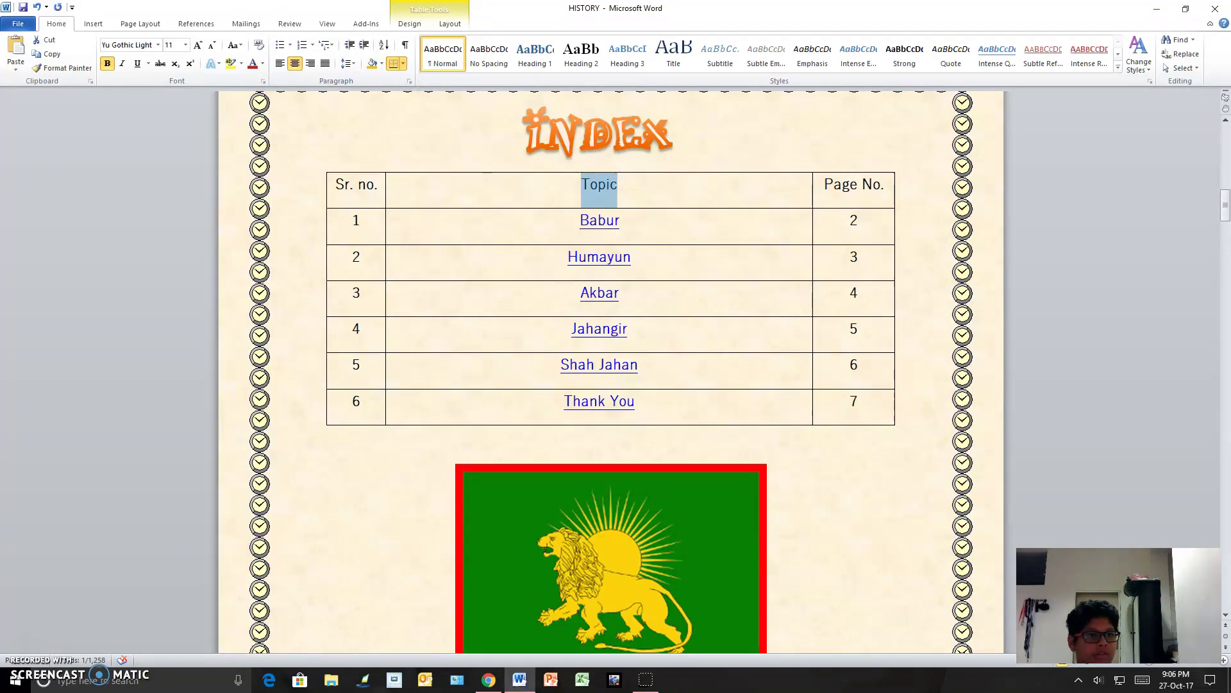
pyautogui.click(94, 24)
pyautogui.click(323, 50)
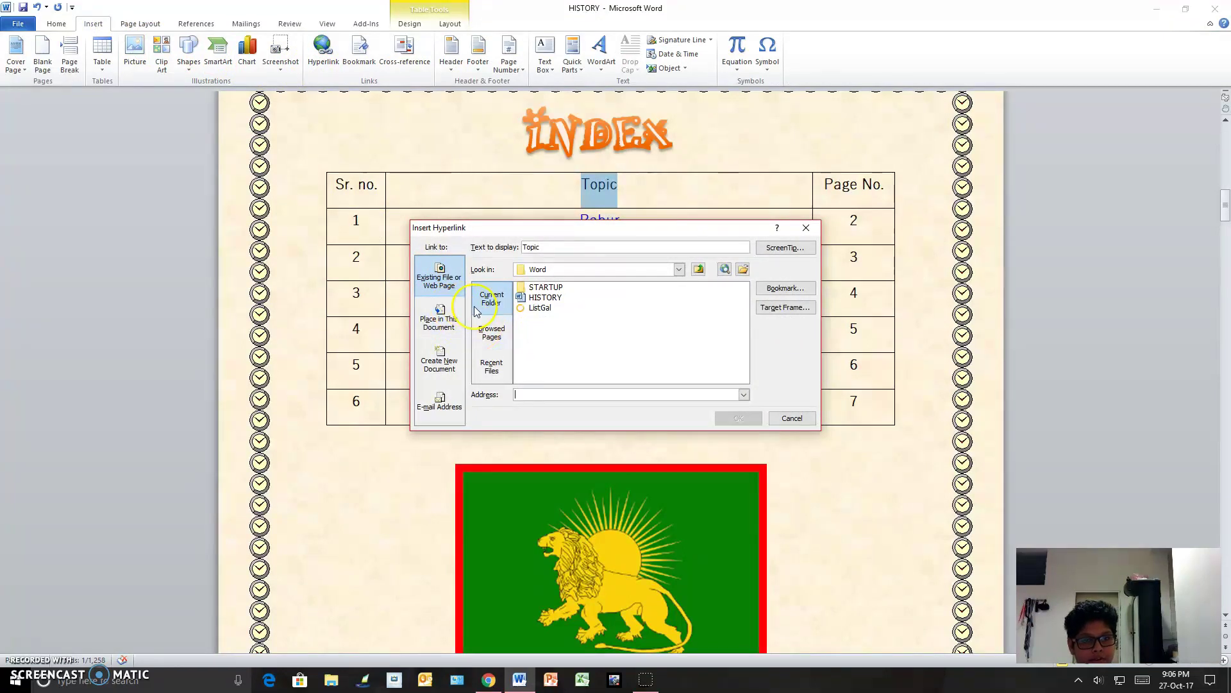
pyautogui.click(447, 335)
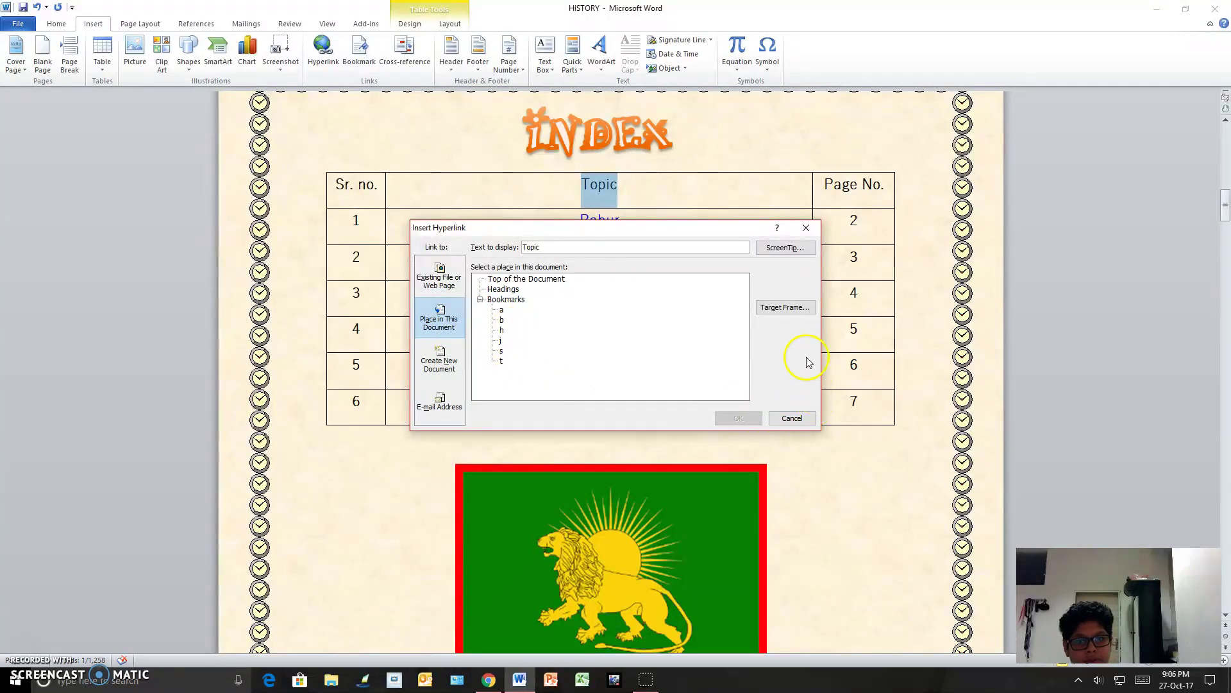
pyautogui.click(807, 228)
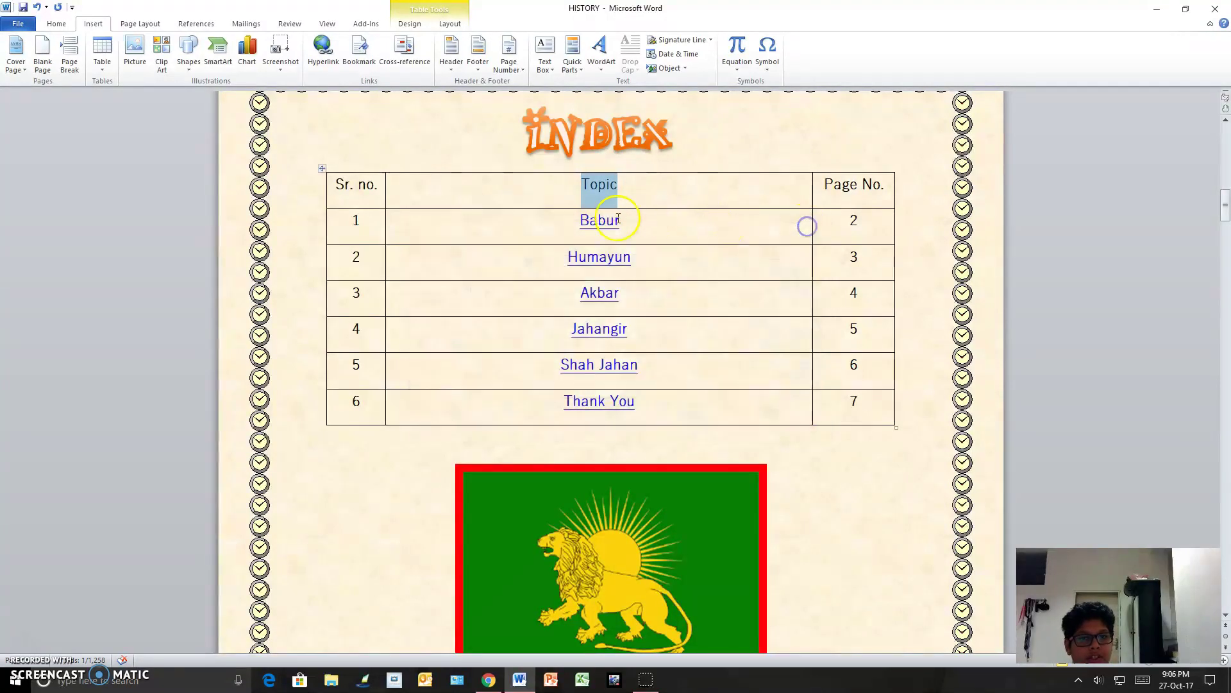
pyautogui.click(626, 222)
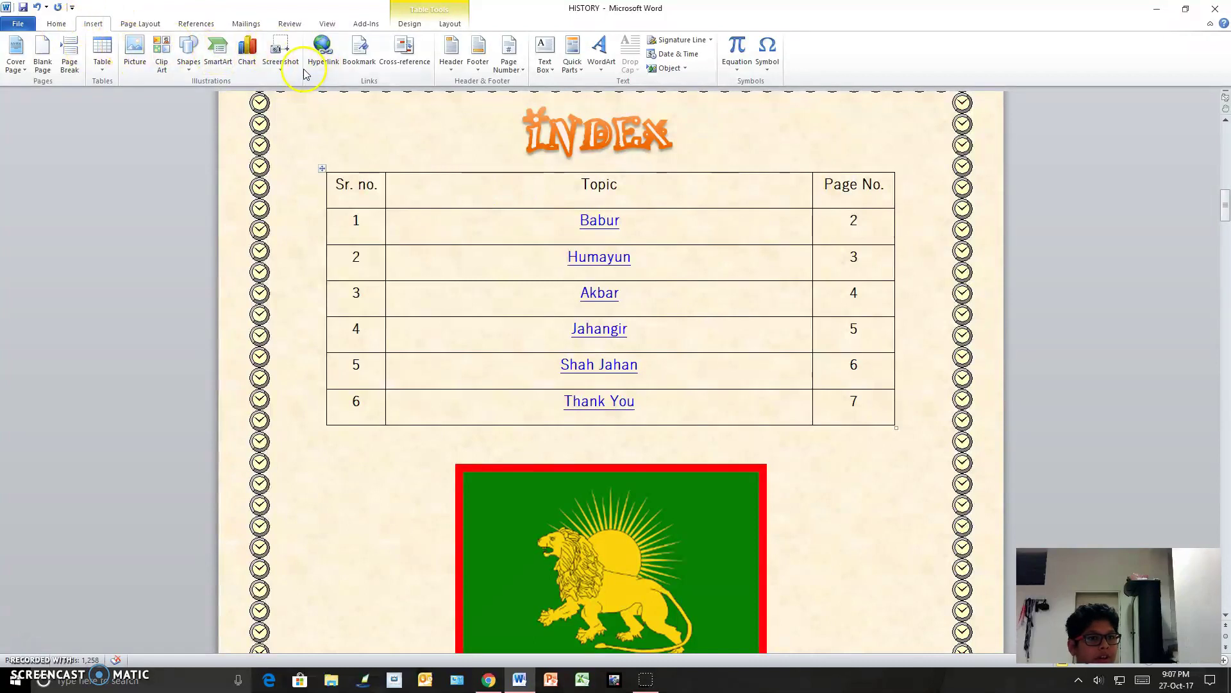
# Check Page Borders and cancel unchanged, then scroll to the footer and BABUR page.
pyautogui.click(156, 28)
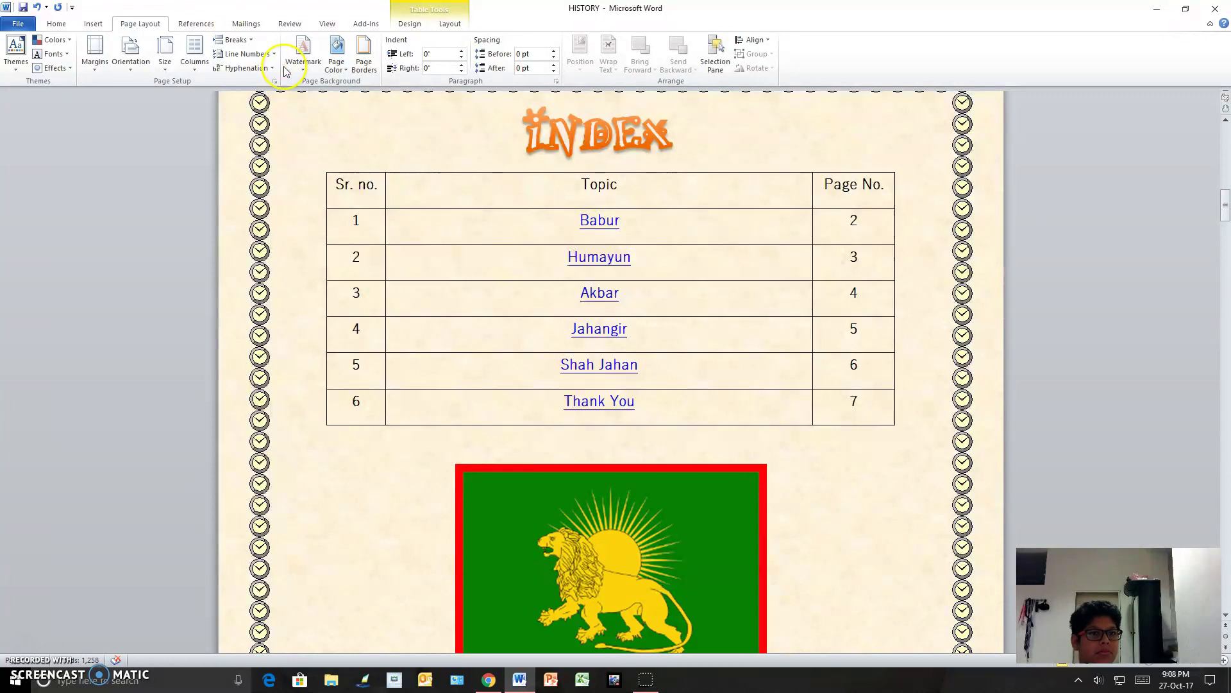
pyautogui.click(363, 61)
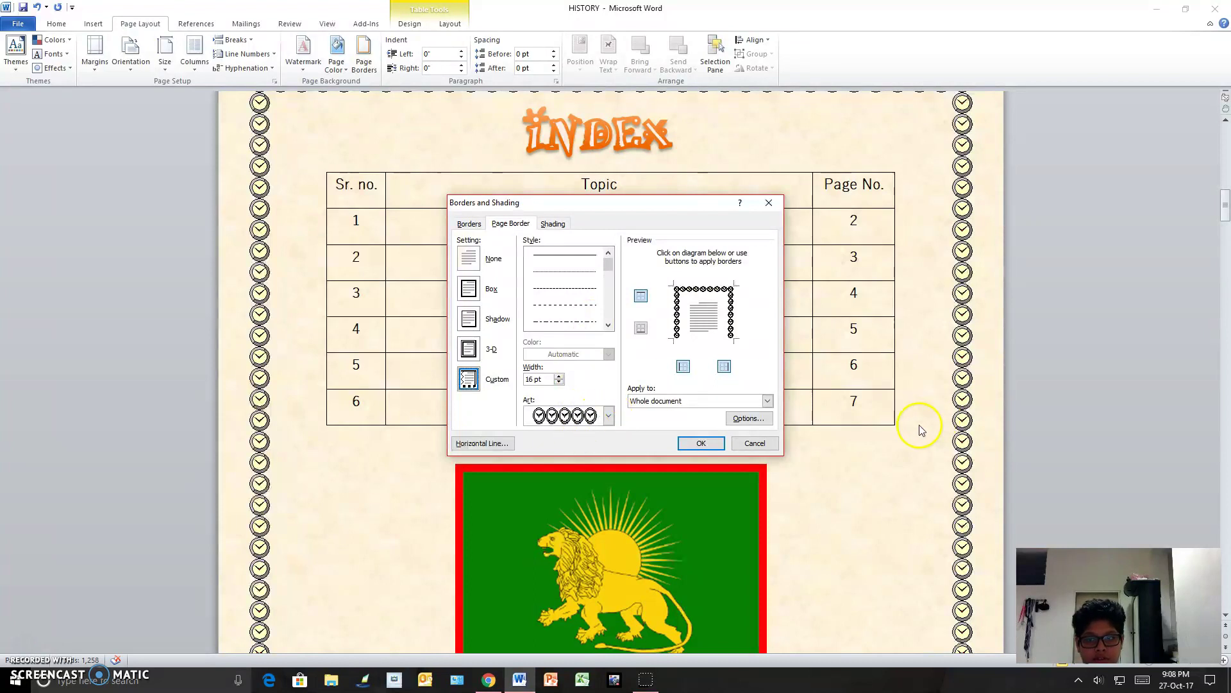
pyautogui.click(769, 444)
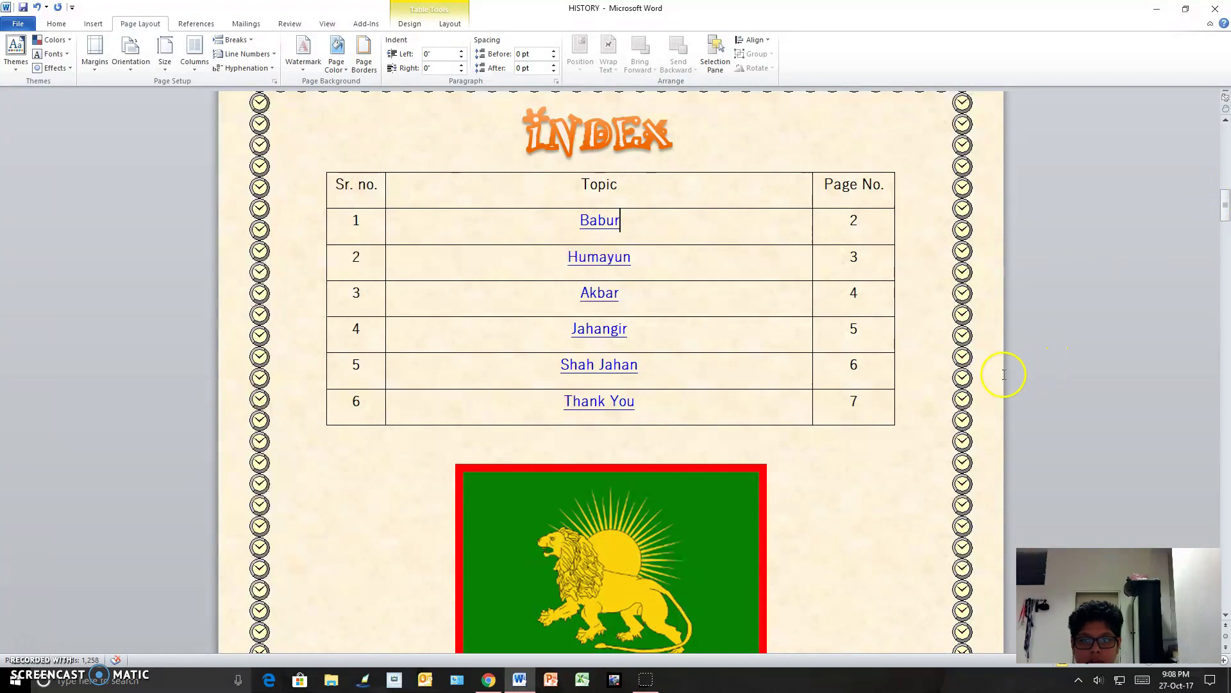
pyautogui.scroll(-10, 798, 436)
pyautogui.moveTo(1225, 235)
pyautogui.mouseDown()
pyautogui.moveTo(1225, 212)
pyautogui.moveTo(1226, 247)
pyautogui.mouseUp()
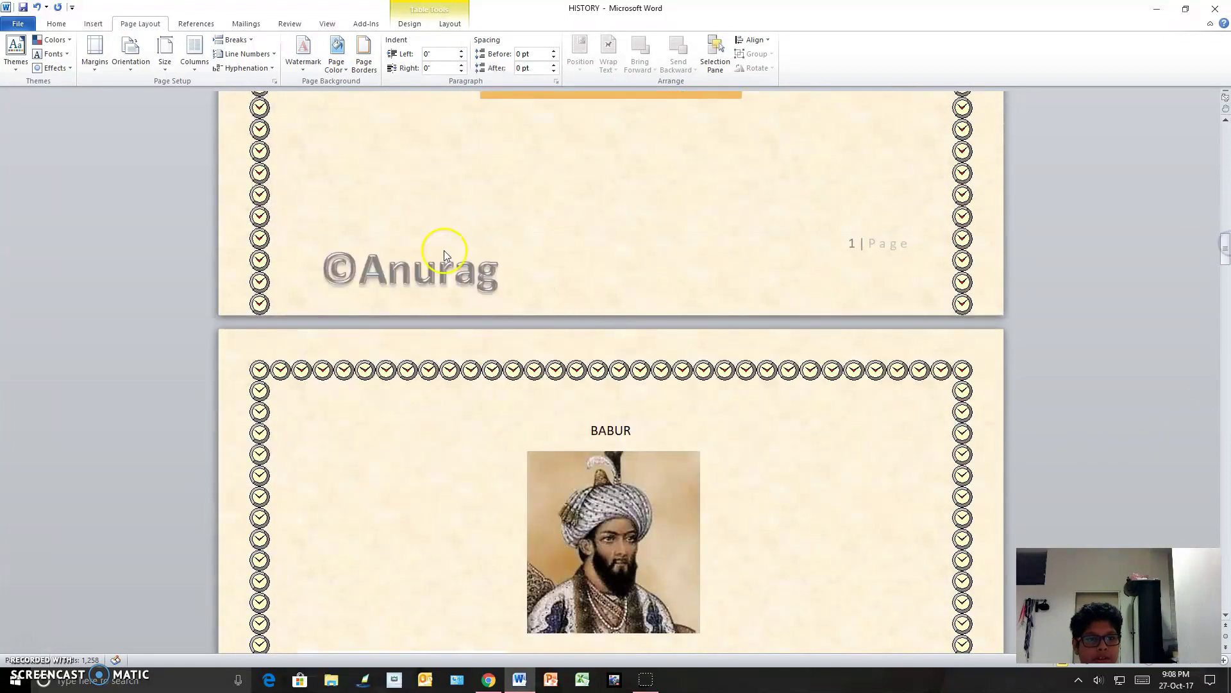
# Edit the footer, select the ©Anurag WordArt and browse Insert Symbol without inserting anything.
pyautogui.doubleClick(462, 275)
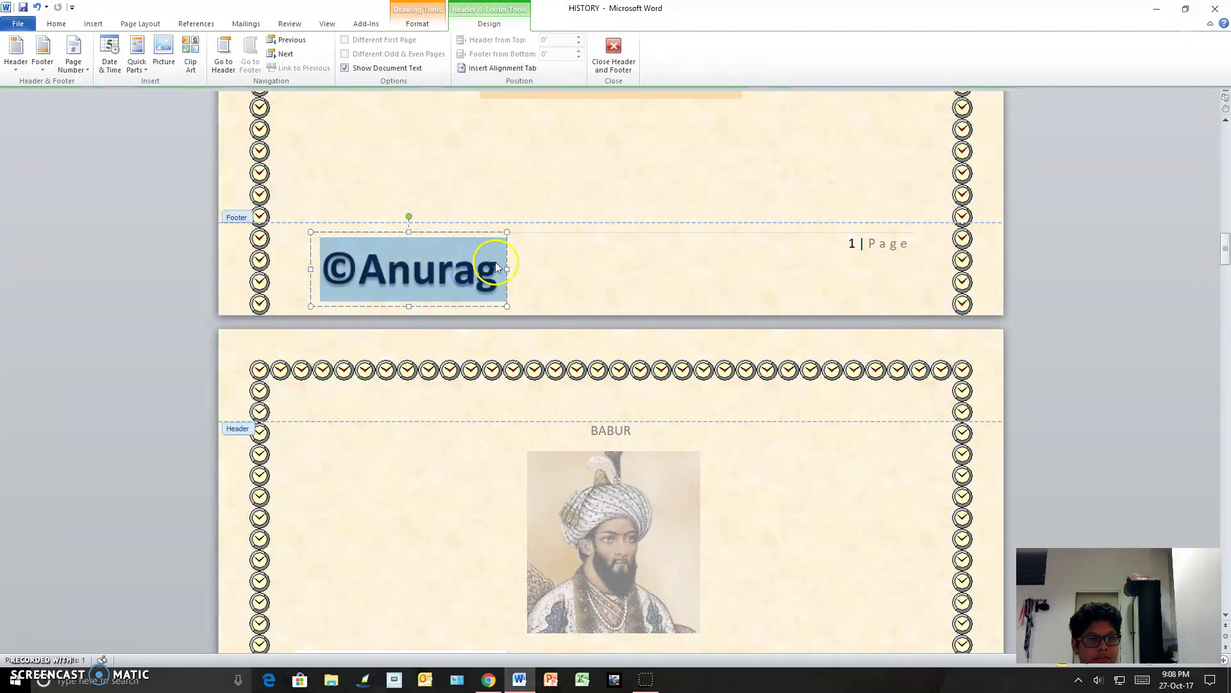
pyautogui.click(590, 275)
pyautogui.click(421, 265)
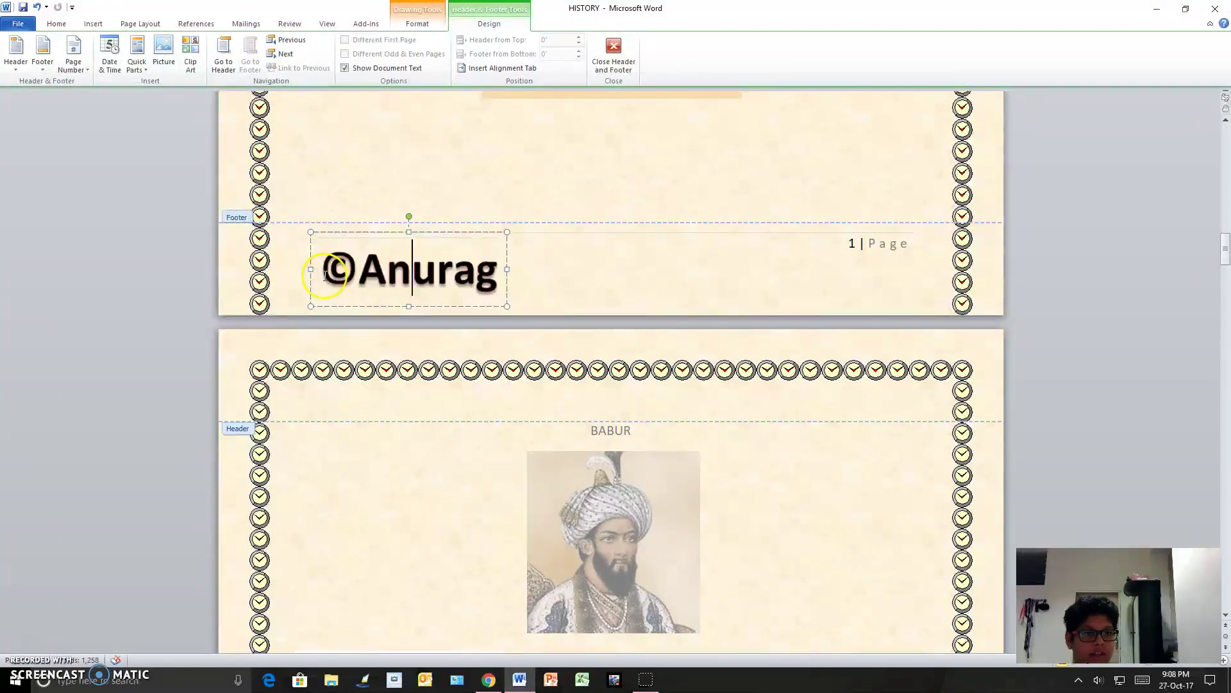
pyautogui.click(96, 16)
pyautogui.click(768, 51)
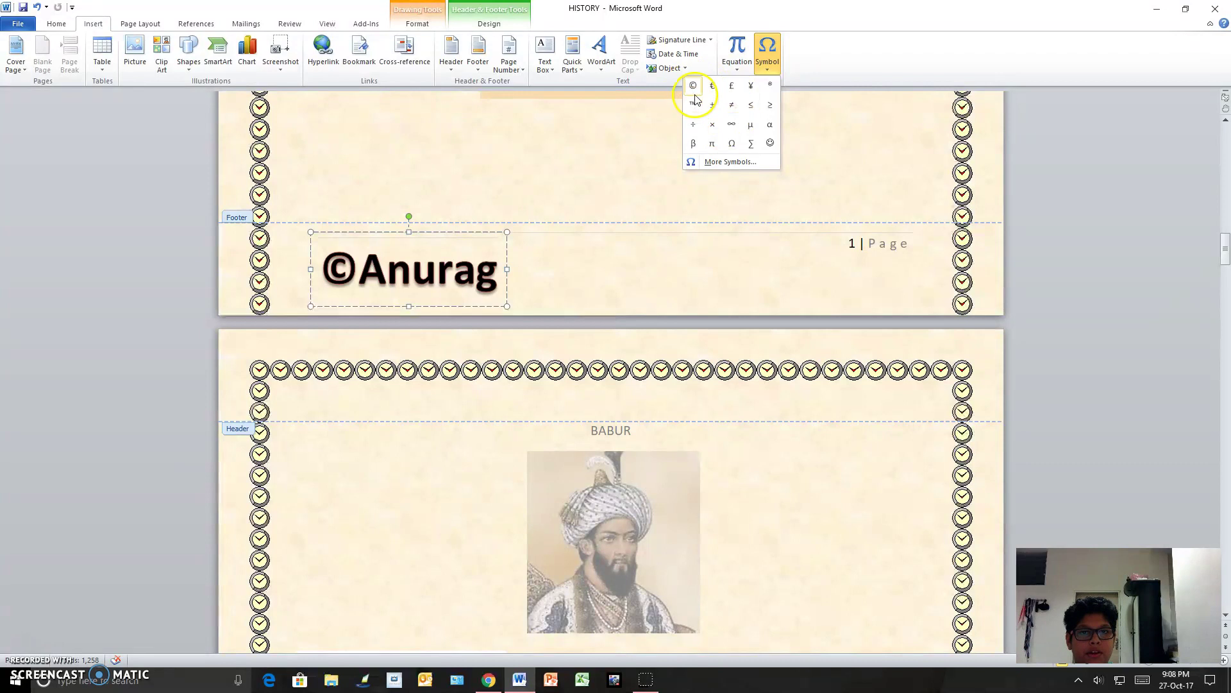
pyautogui.click(541, 273)
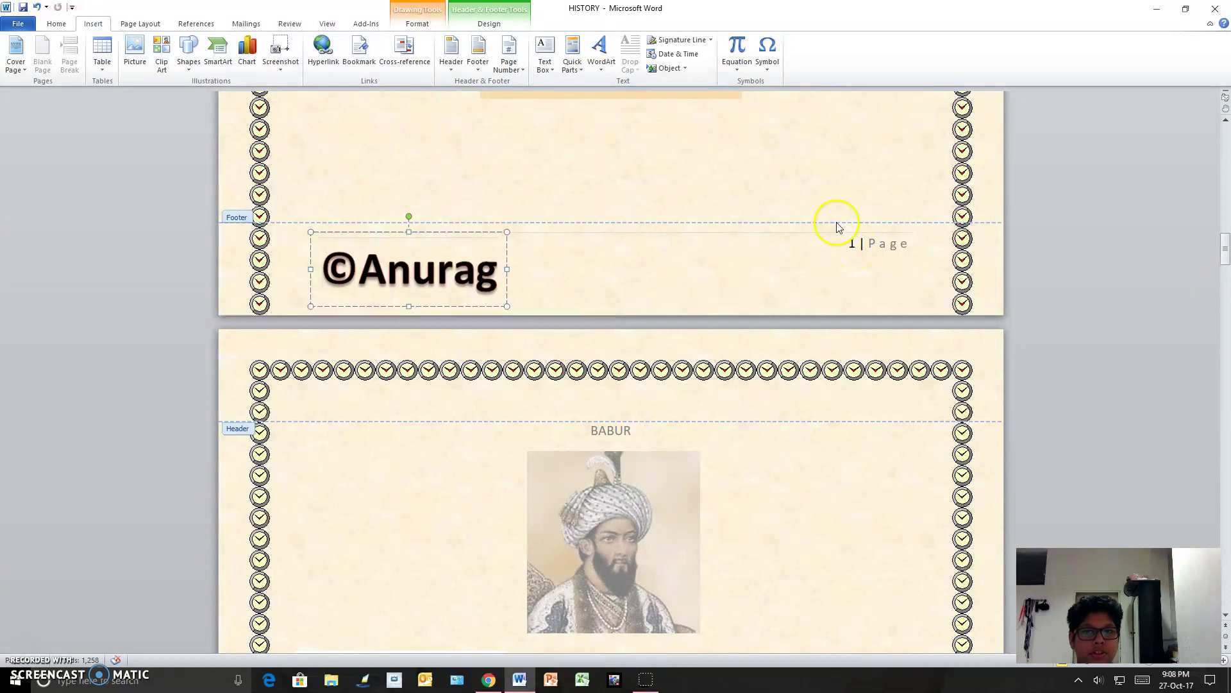
# Browse Page Number > Bottom of Page without choosing, deselect the WordArt and close Header and Footer.
pyautogui.click(507, 64)
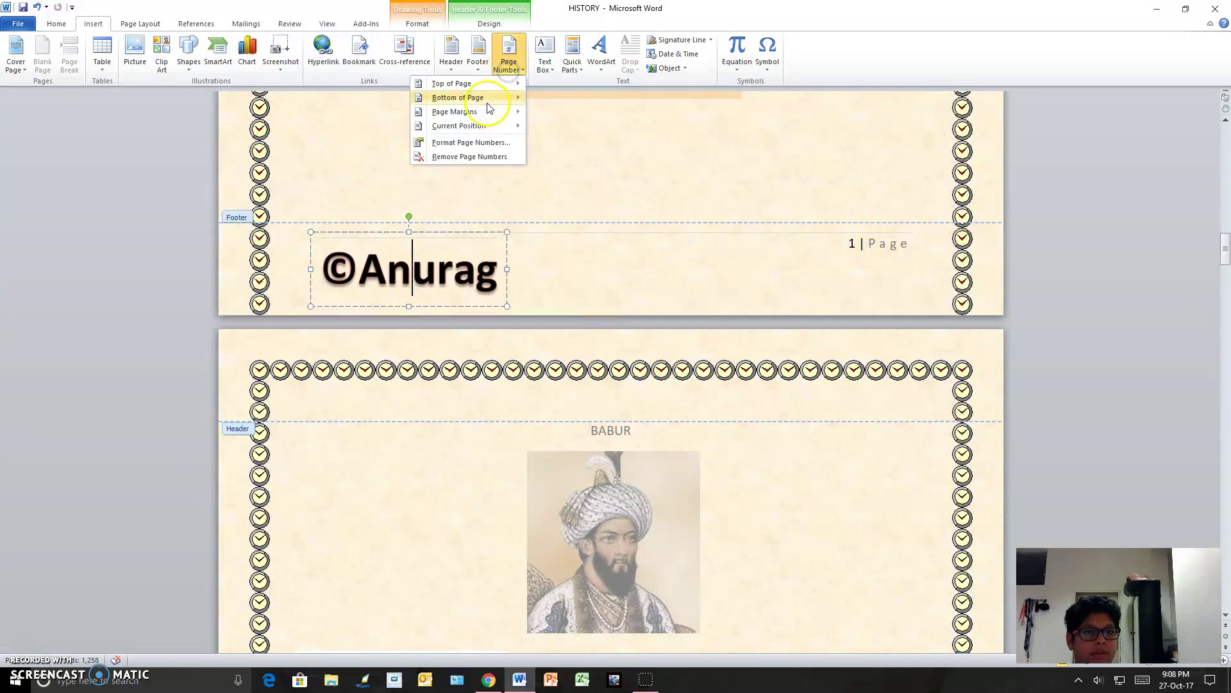
pyautogui.moveTo(496, 99)
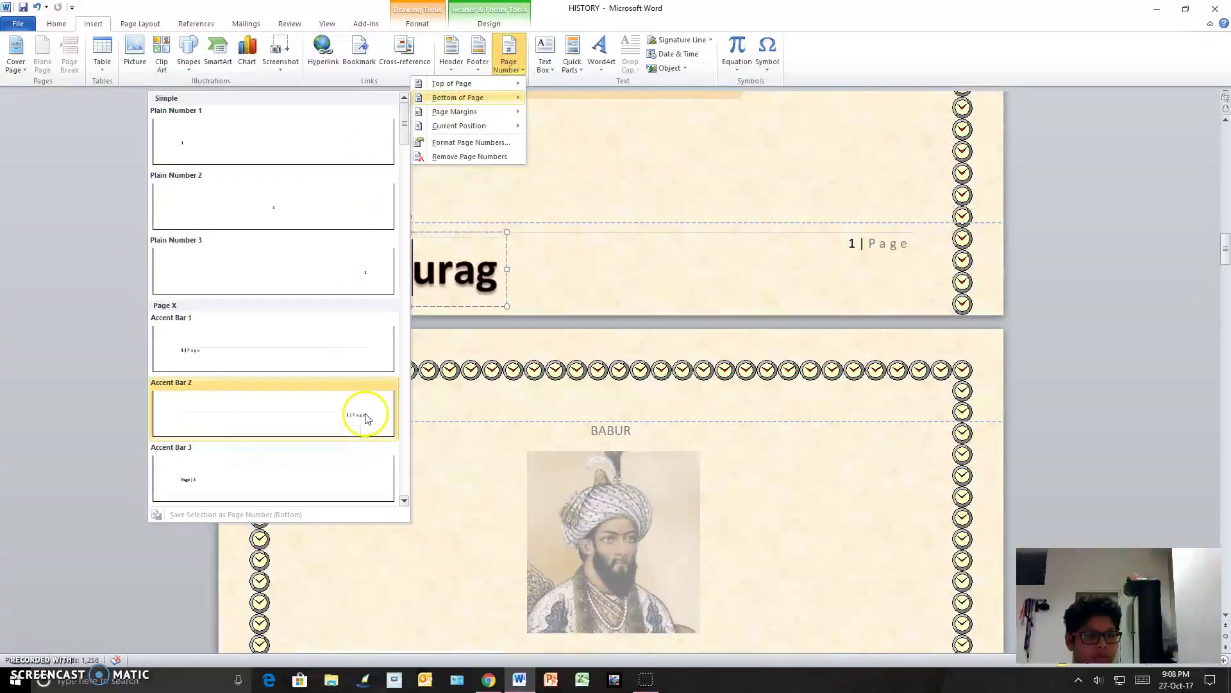
pyautogui.click(684, 310)
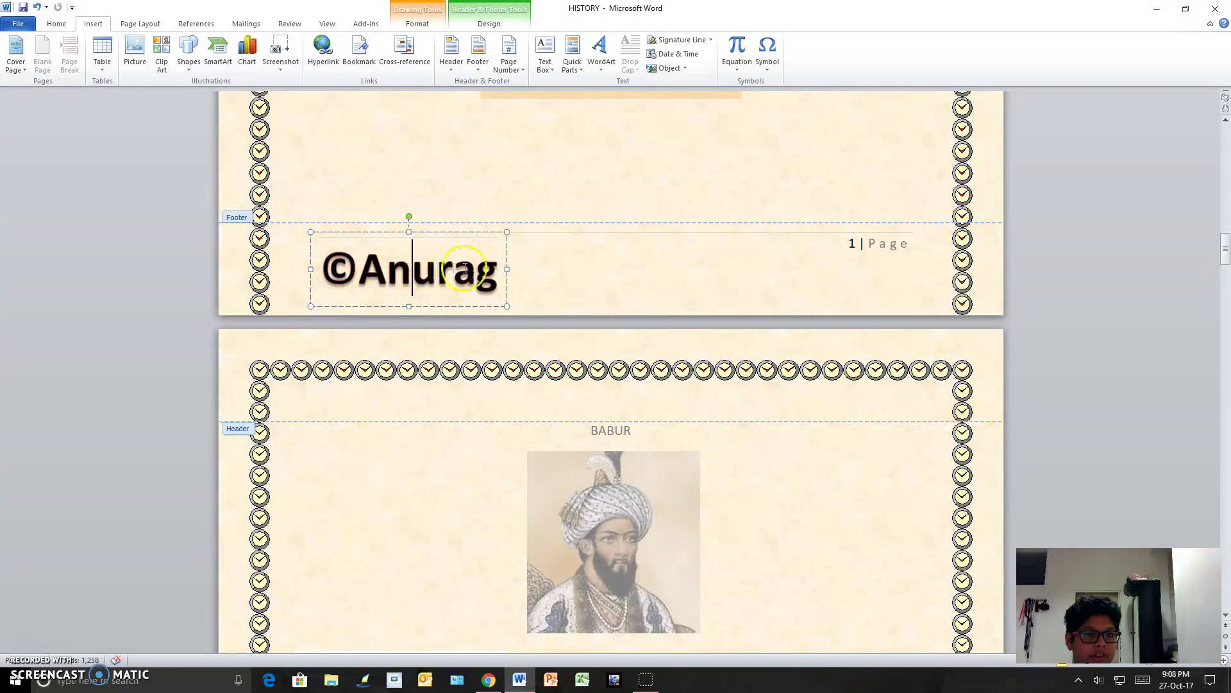
pyautogui.click(545, 274)
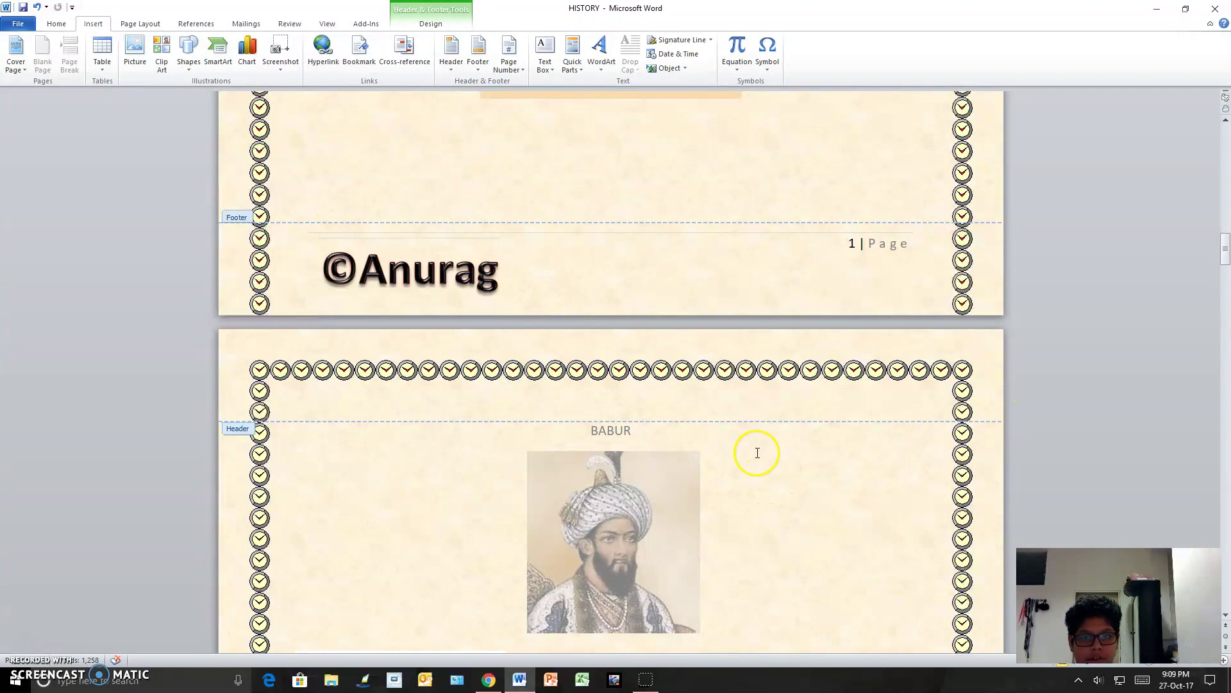
pyautogui.click(428, 26)
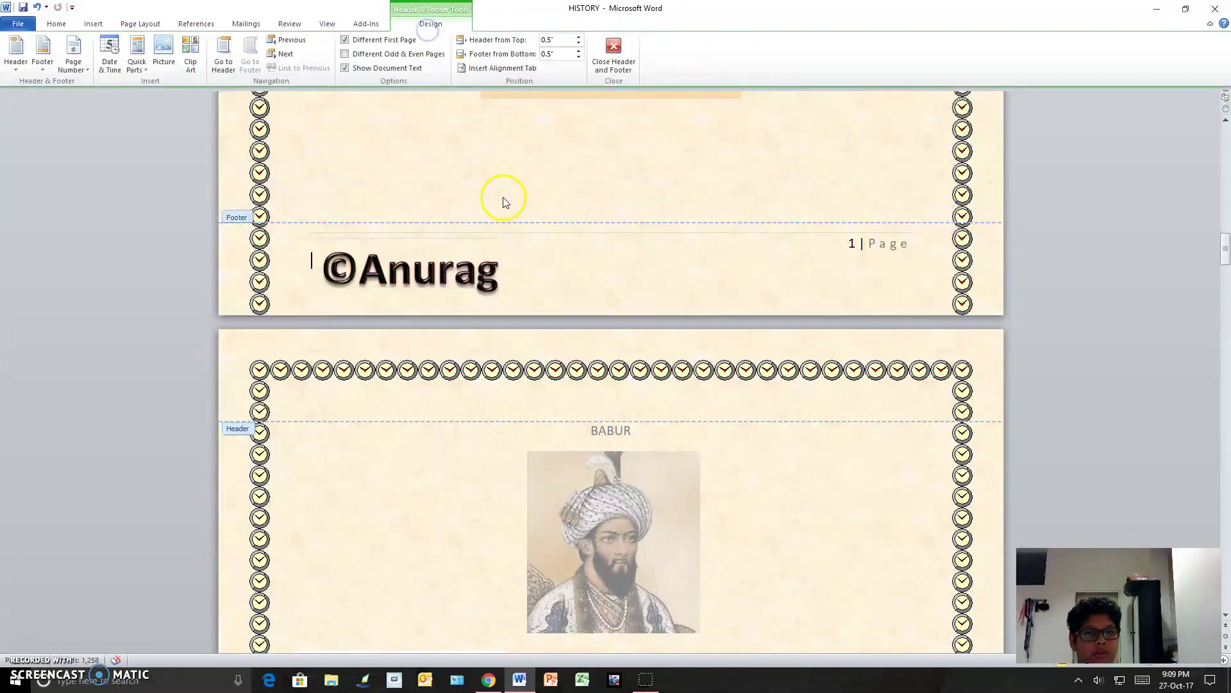
pyautogui.click(602, 64)
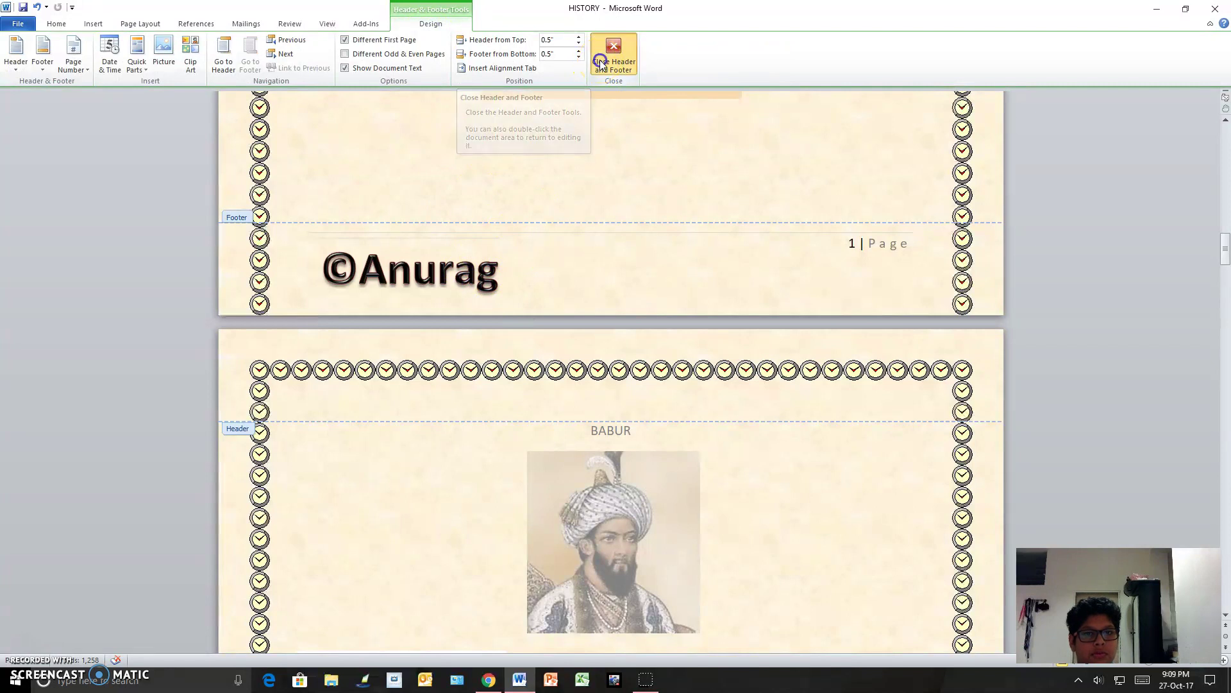
# Scroll down past the Babur and Humayun pages to the closing Thank You page.
pyautogui.moveTo(1226, 212); pyautogui.dragTo(1227, 249)
pyautogui.moveTo(1226, 266); pyautogui.dragTo(1226, 277)
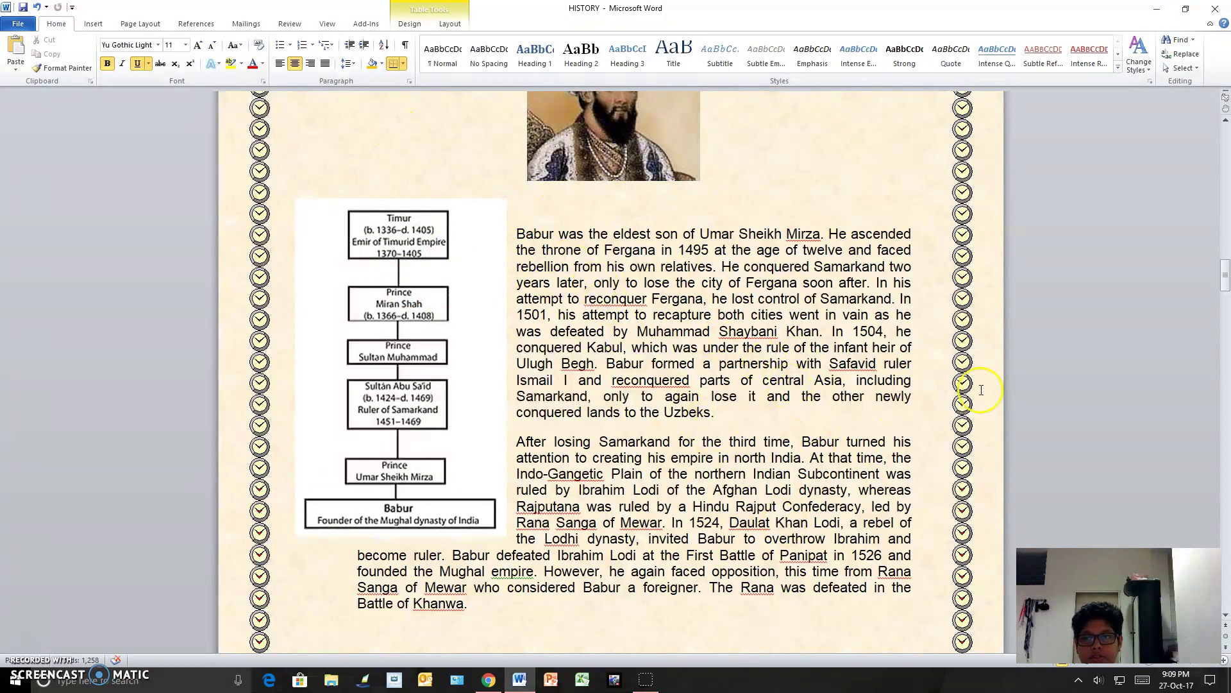
pyautogui.scroll(-3, 1225, 275)
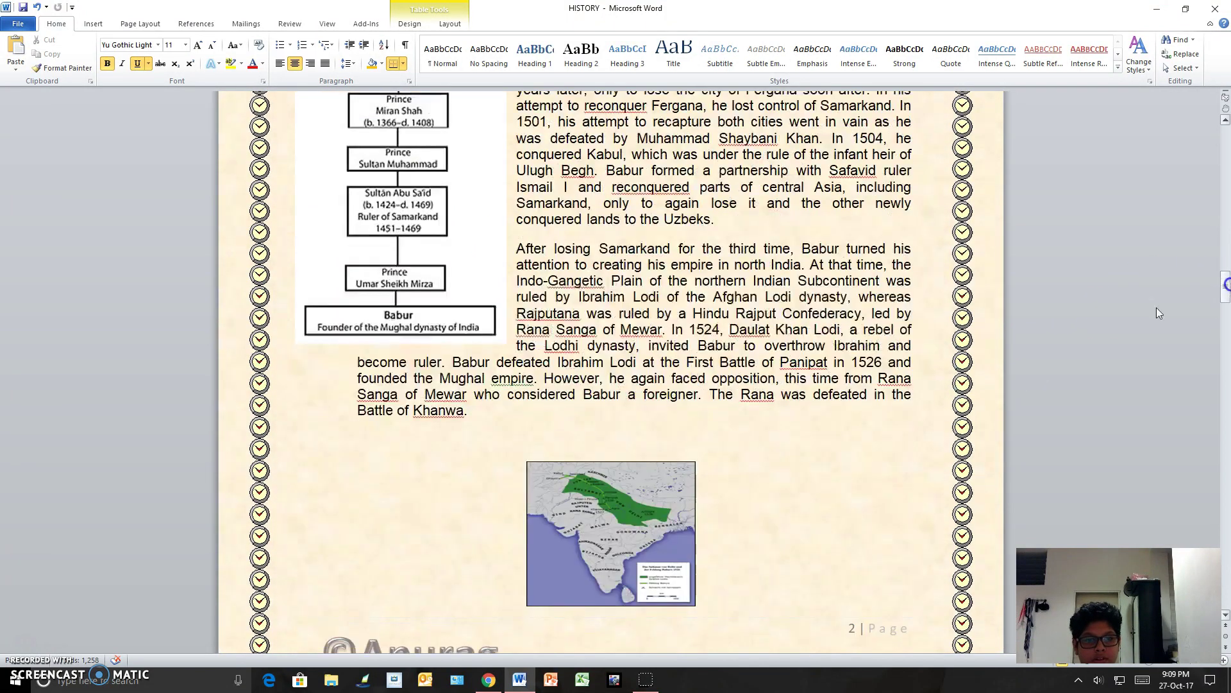
pyautogui.moveTo(1225, 286); pyautogui.dragTo(1226, 569)
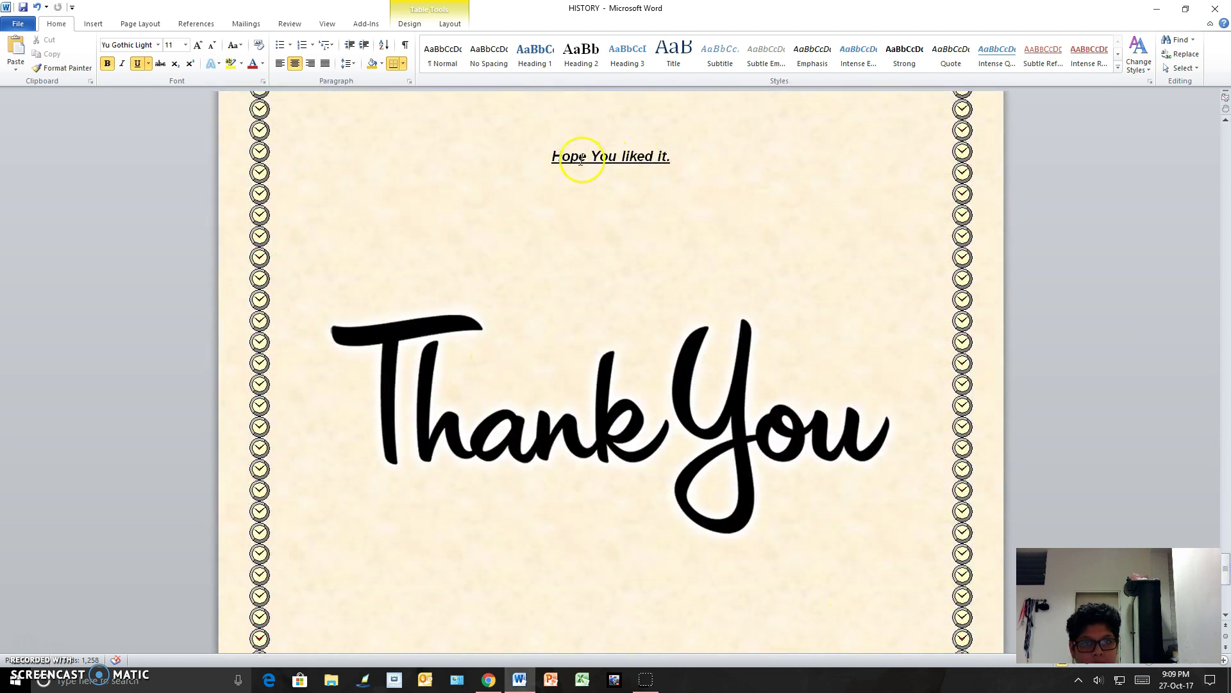
# Select and review the 'Hope You liked it.' line, then scroll down to the Click HERE links.
pyautogui.click(555, 157)
pyautogui.moveTo(549, 161); pyautogui.dragTo(651, 156)
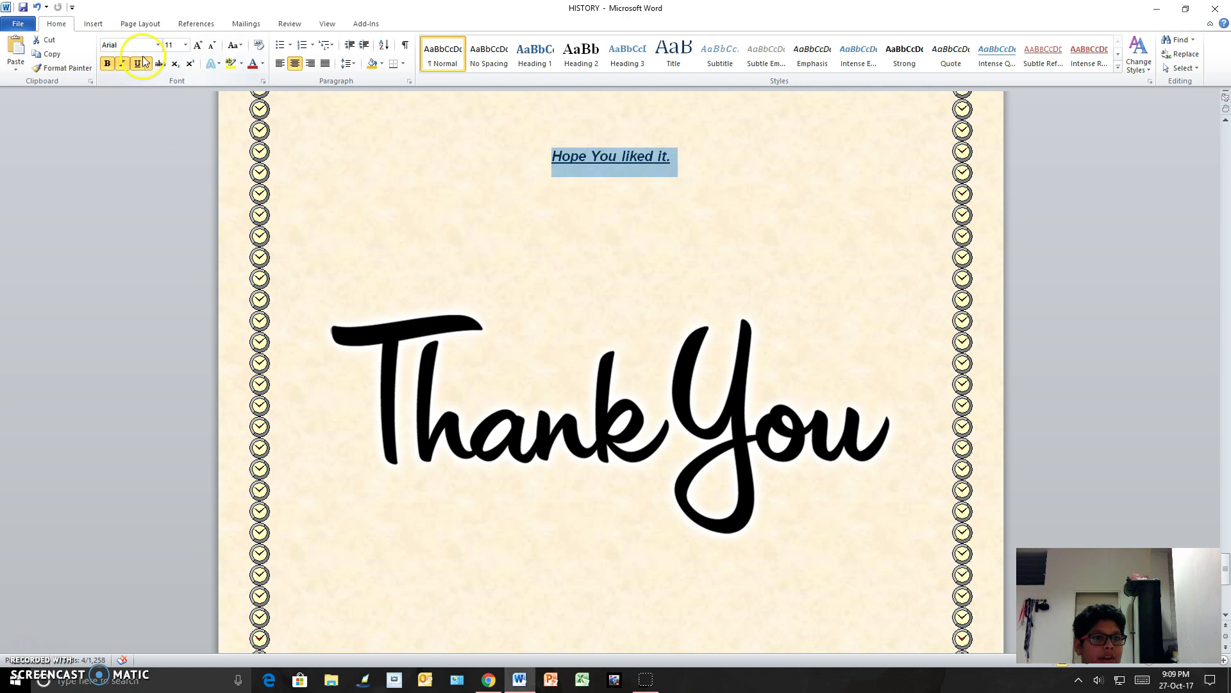
pyautogui.click(751, 209)
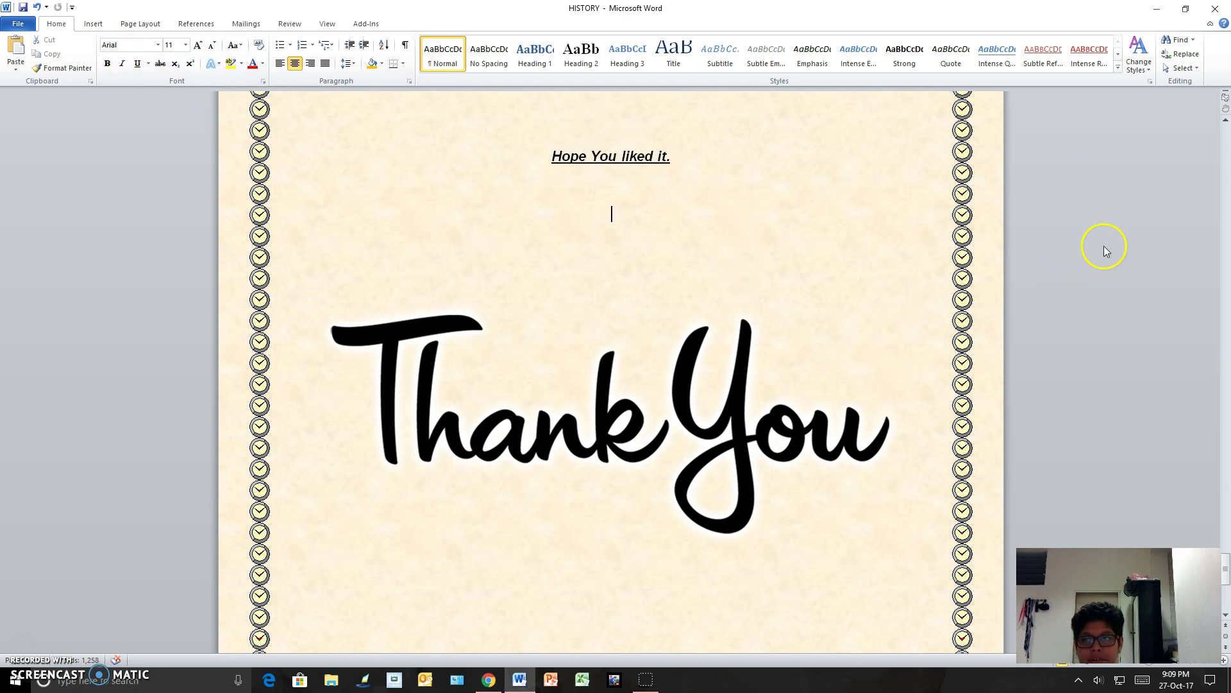
pyautogui.scroll(-6, 1106, 275)
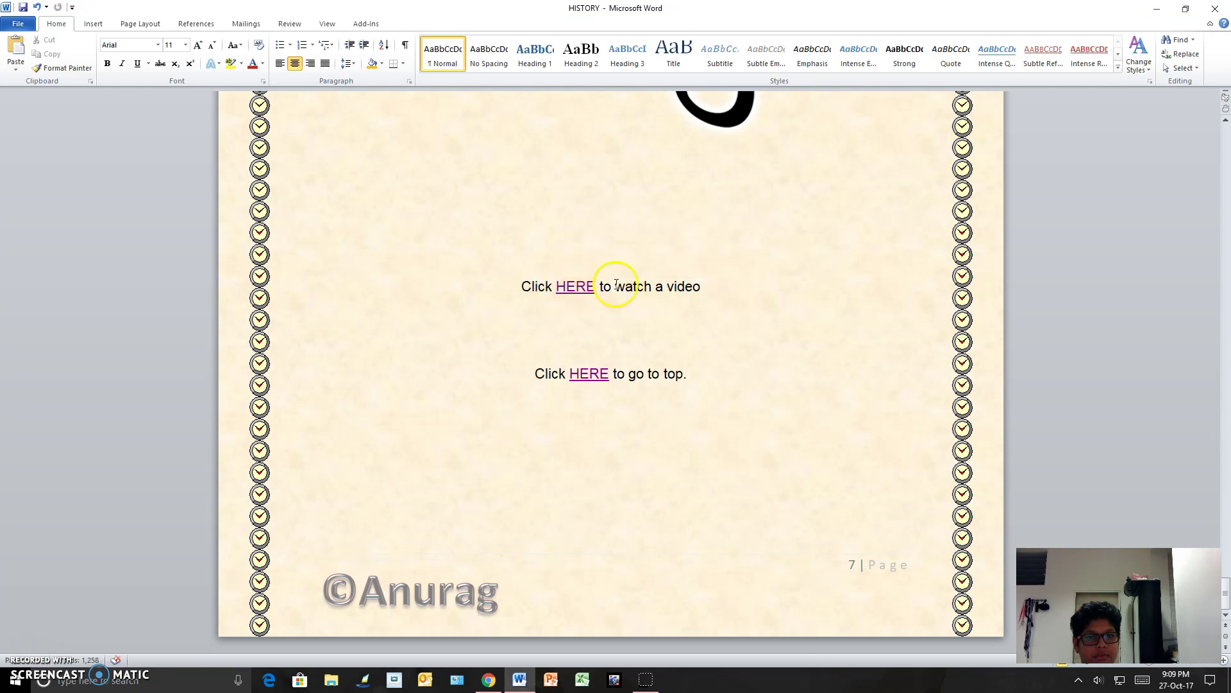
# Select the word 'watch' and open the Insert Hyperlink dialog for it, then cancel without linking.
pyautogui.moveTo(616, 287); pyautogui.dragTo(655, 290)
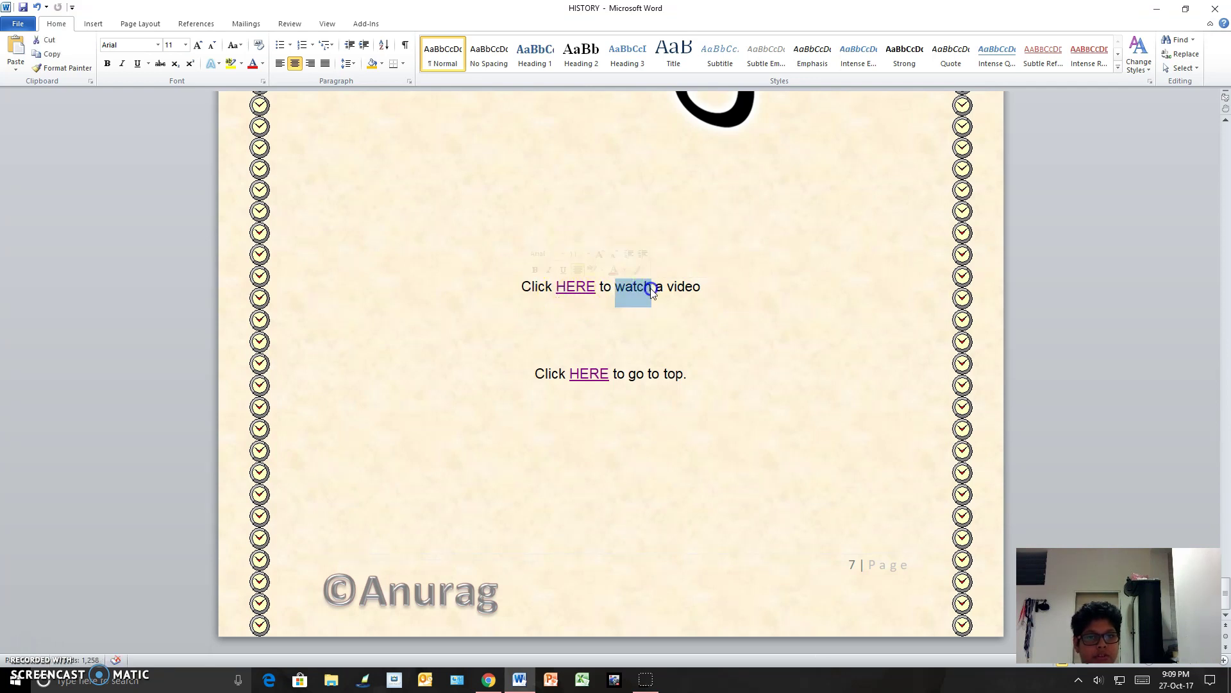
pyautogui.rightClick(641, 290)
pyautogui.click(656, 274)
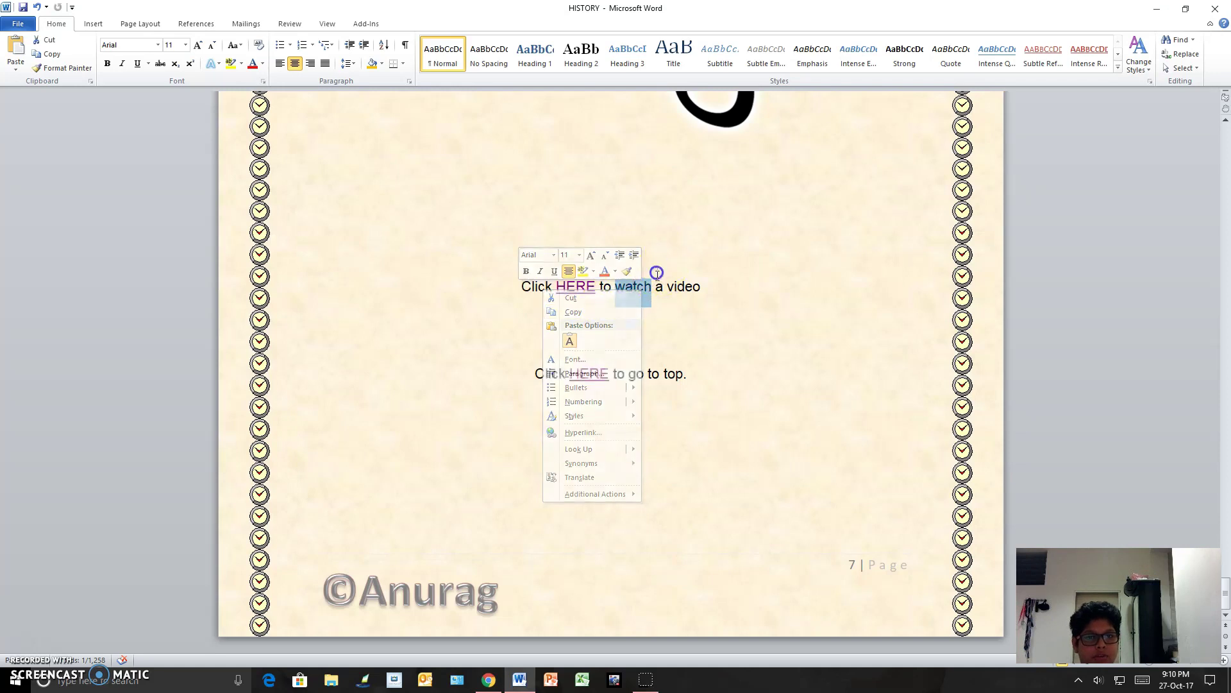
pyautogui.click(108, 26)
pyautogui.click(324, 56)
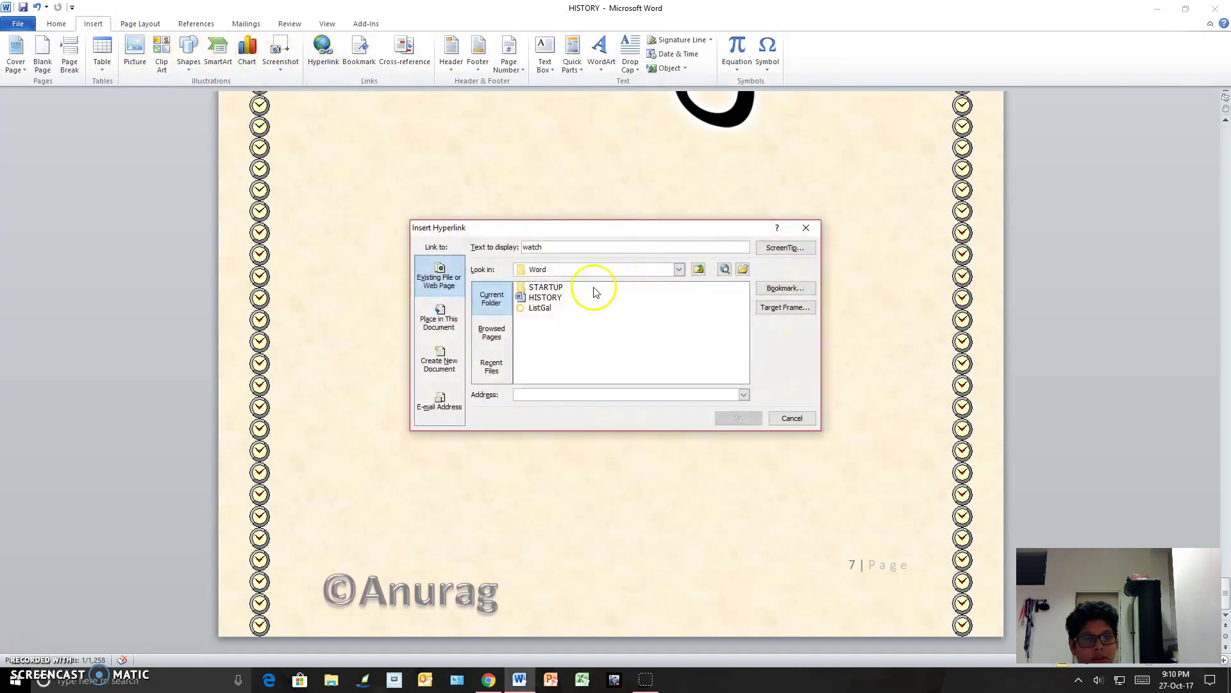
pyautogui.click(518, 394)
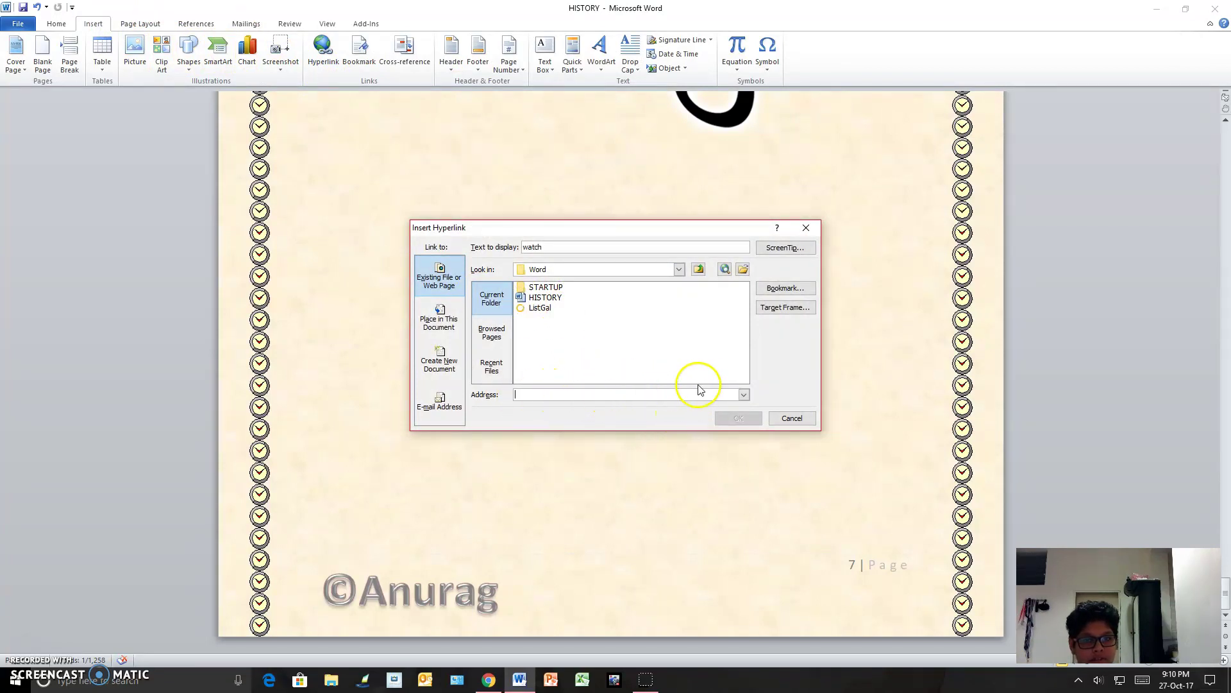
pyautogui.click(779, 418)
# Confirm the second HERE link targets Top of the Document and follow it back to the cover page.
pyautogui.click(706, 370)
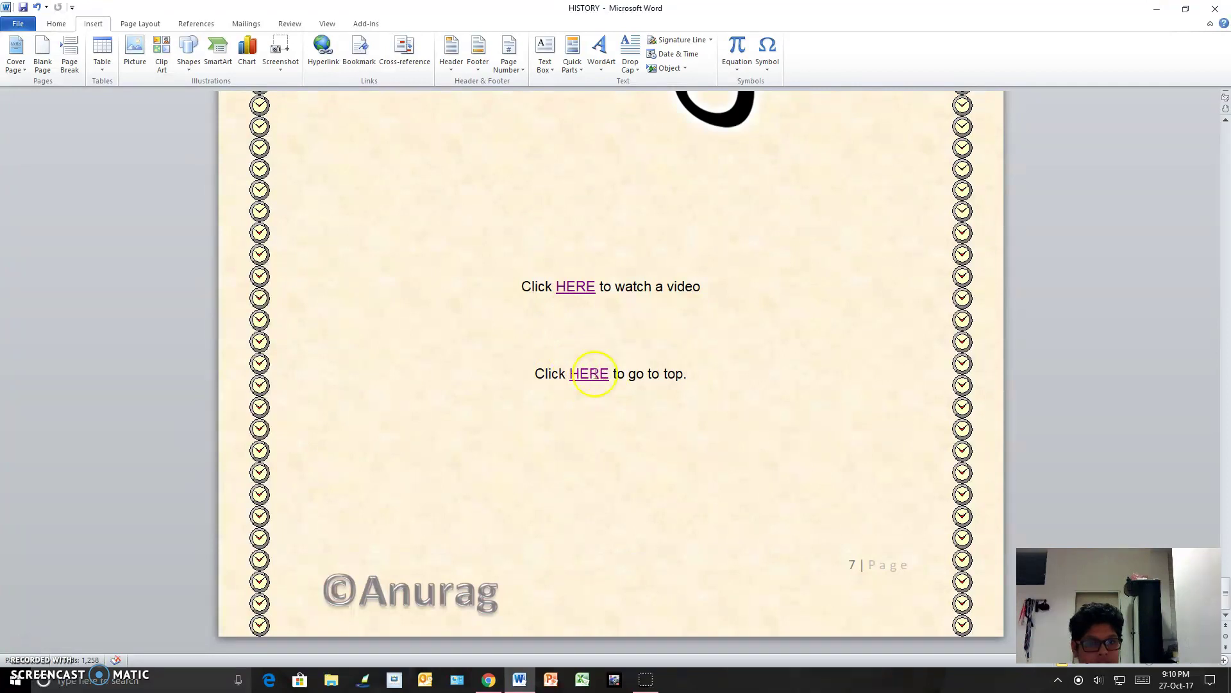
pyautogui.click(572, 378)
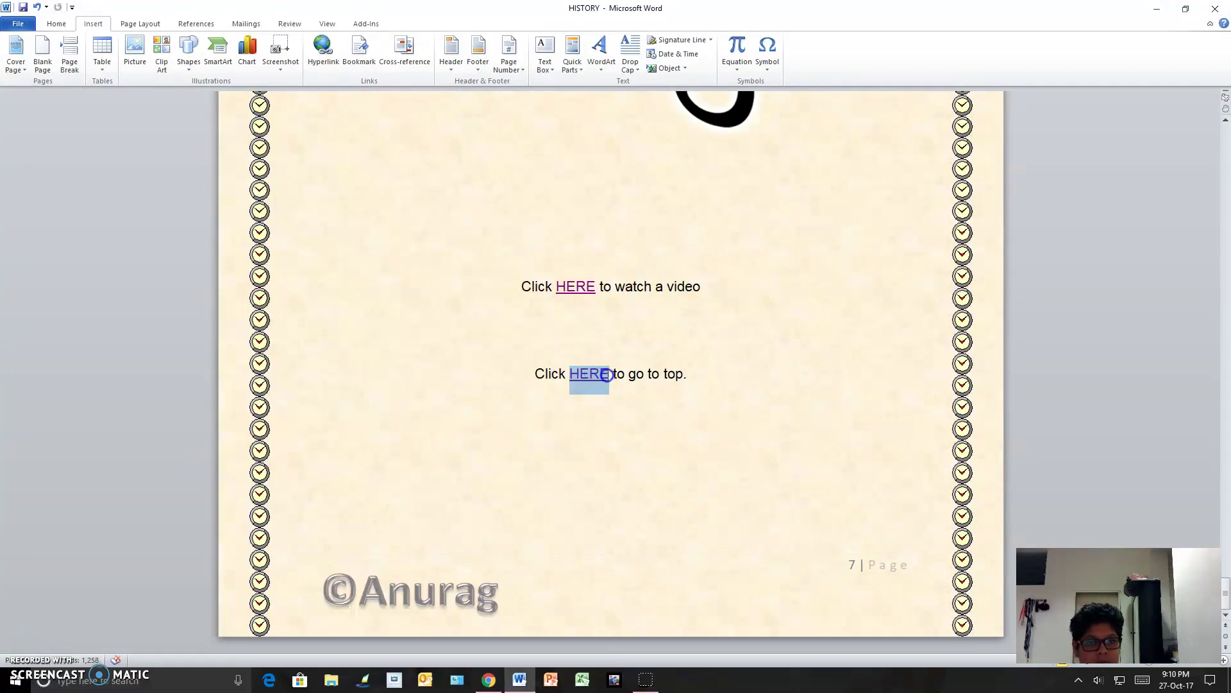
pyautogui.rightClick(592, 375)
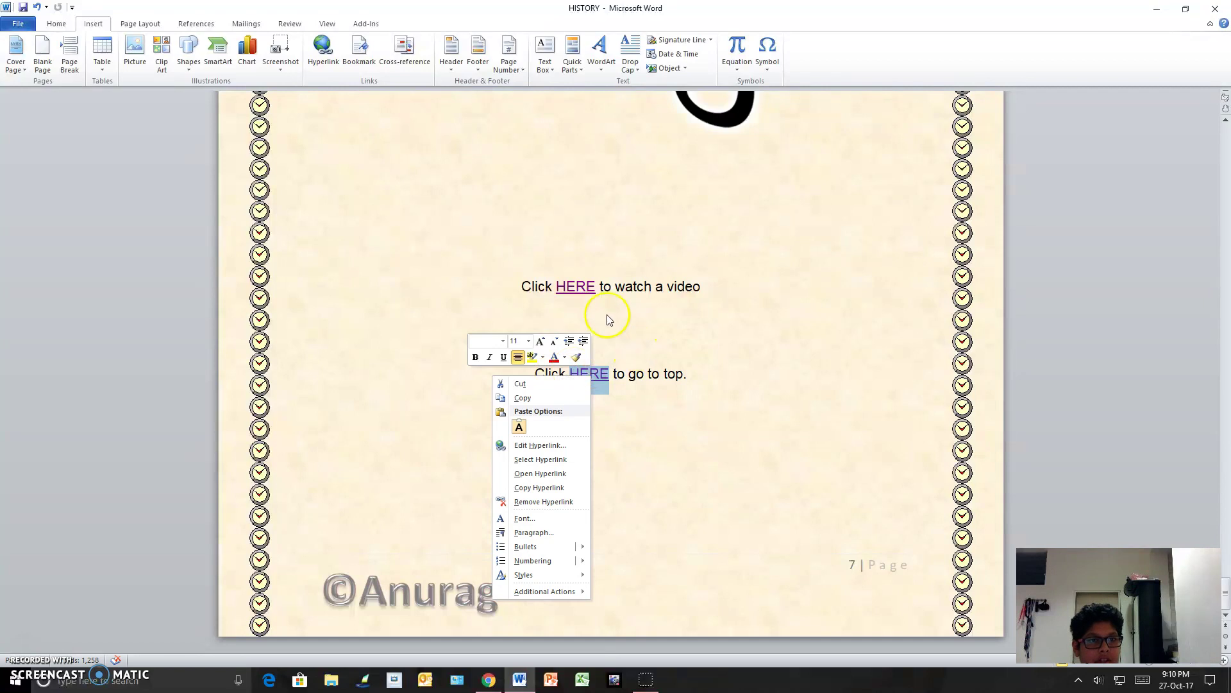
pyautogui.click(335, 61)
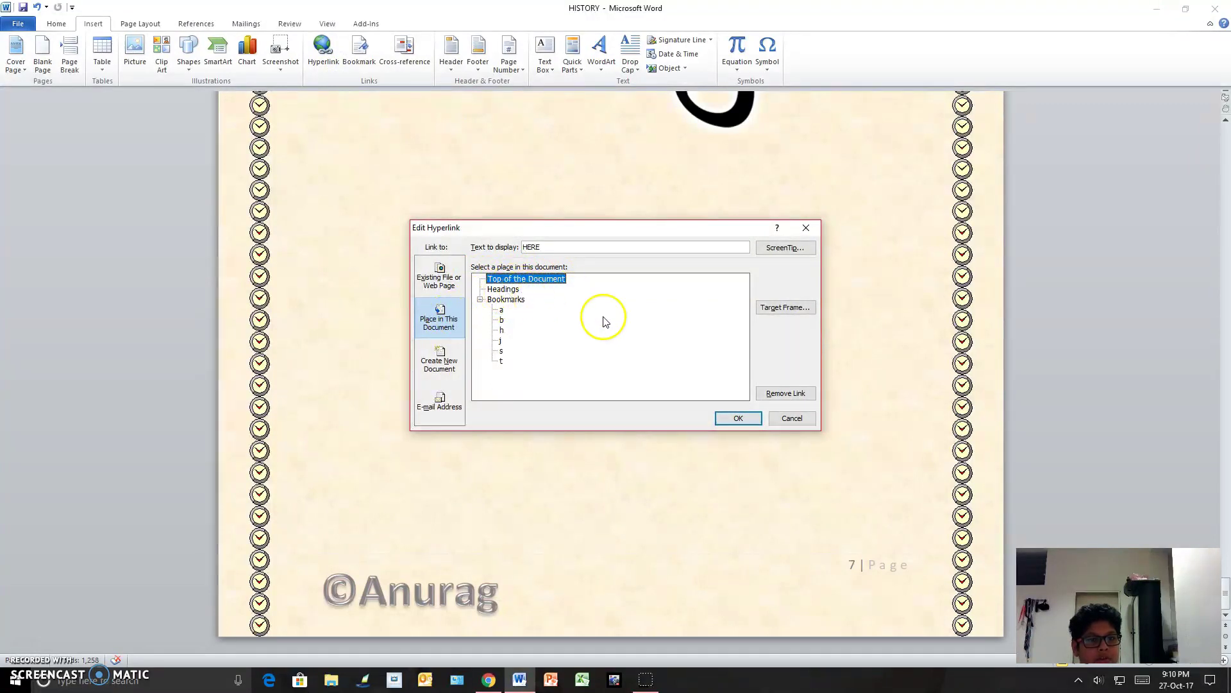
pyautogui.click(739, 418)
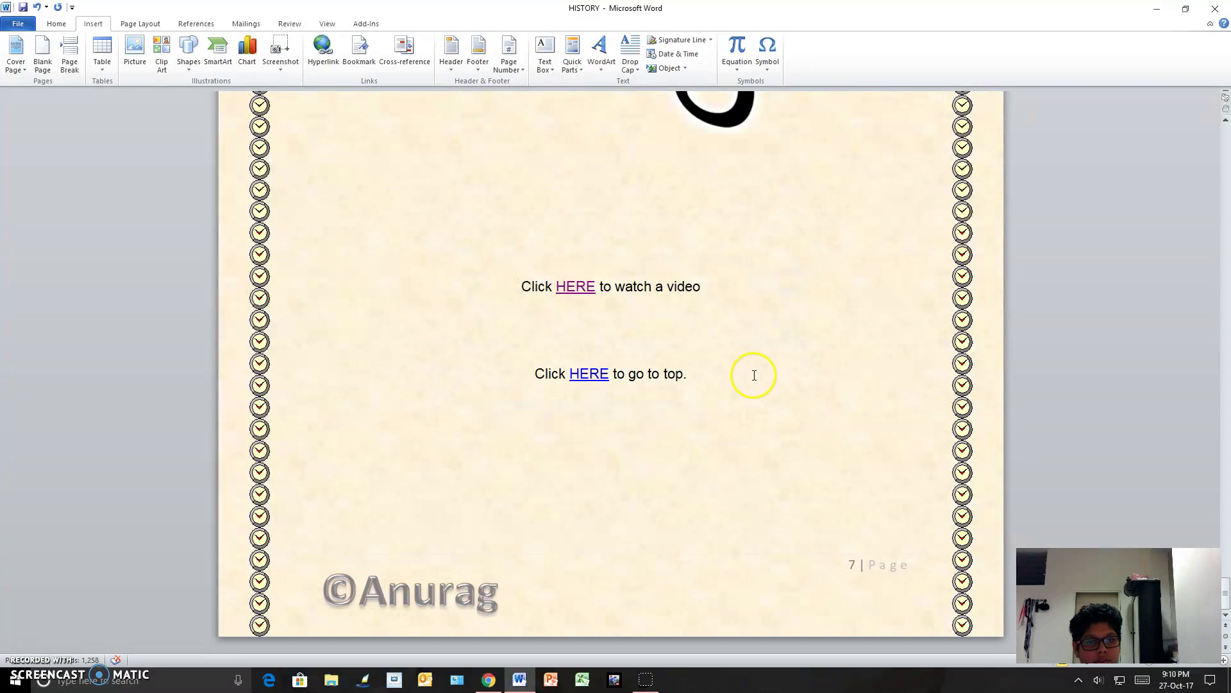
pyautogui.keyDown('ctrl'); pyautogui.click(584, 372); pyautogui.keyUp('ctrl')
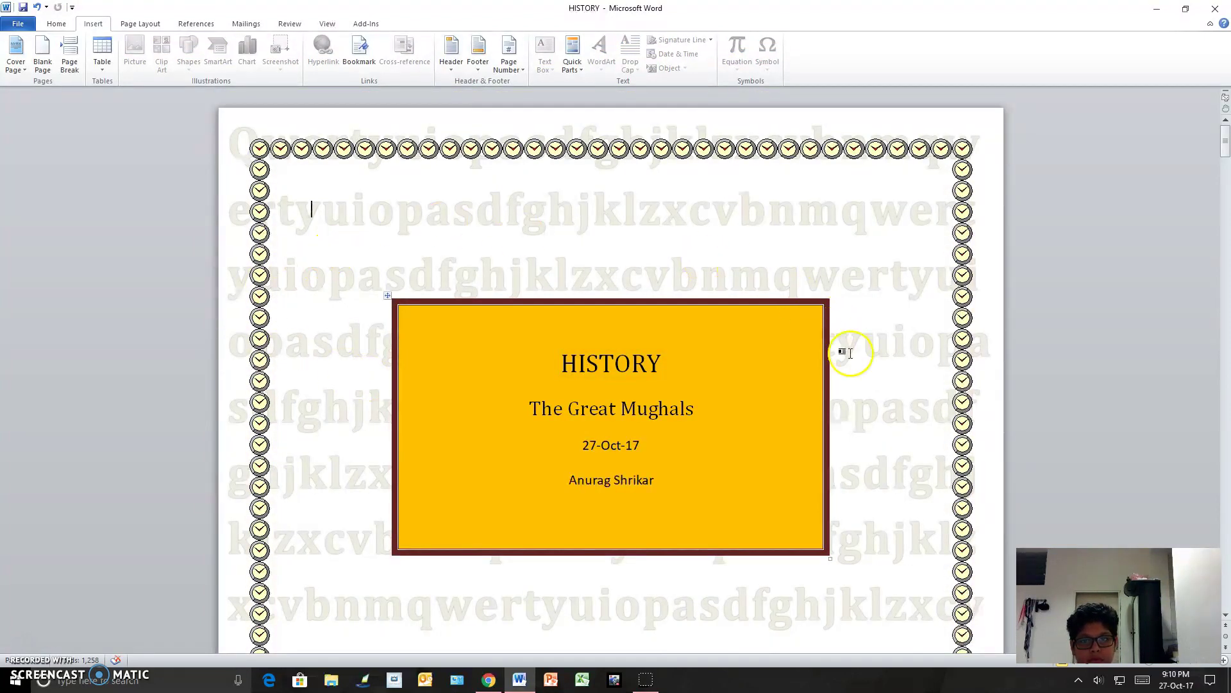
# Scroll down from the orange cover box toward the INDEX table on page 2.
pyautogui.click(891, 413)
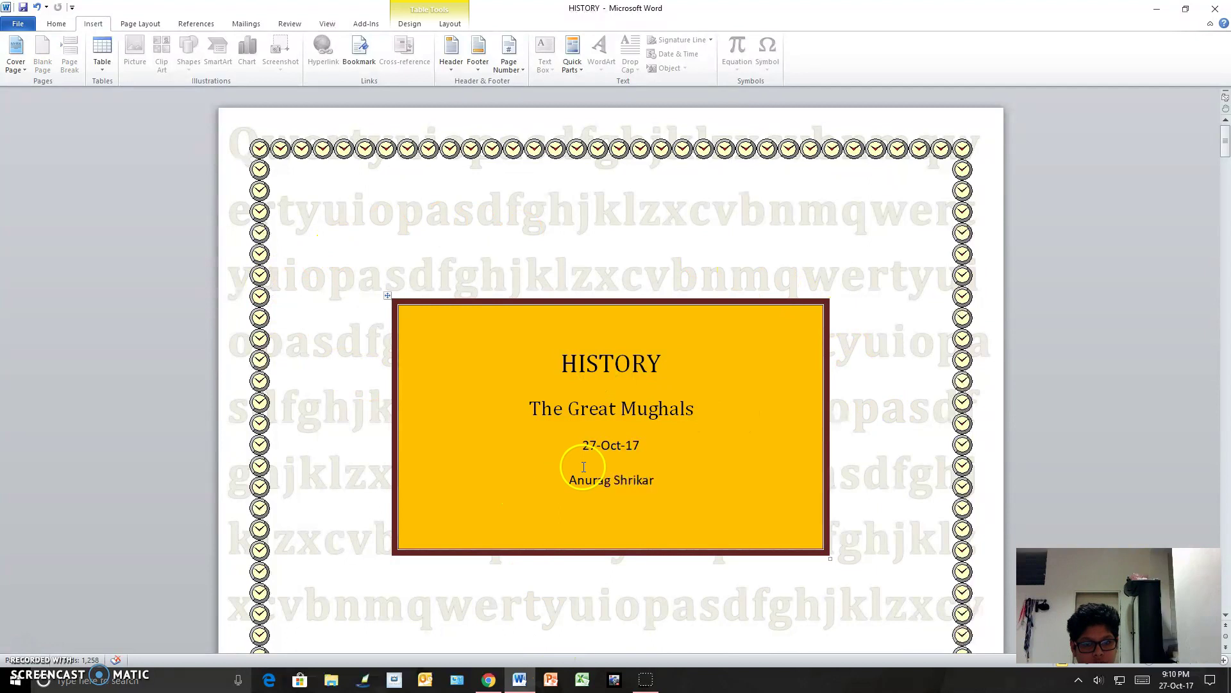
pyautogui.scroll(-15, 584, 466)
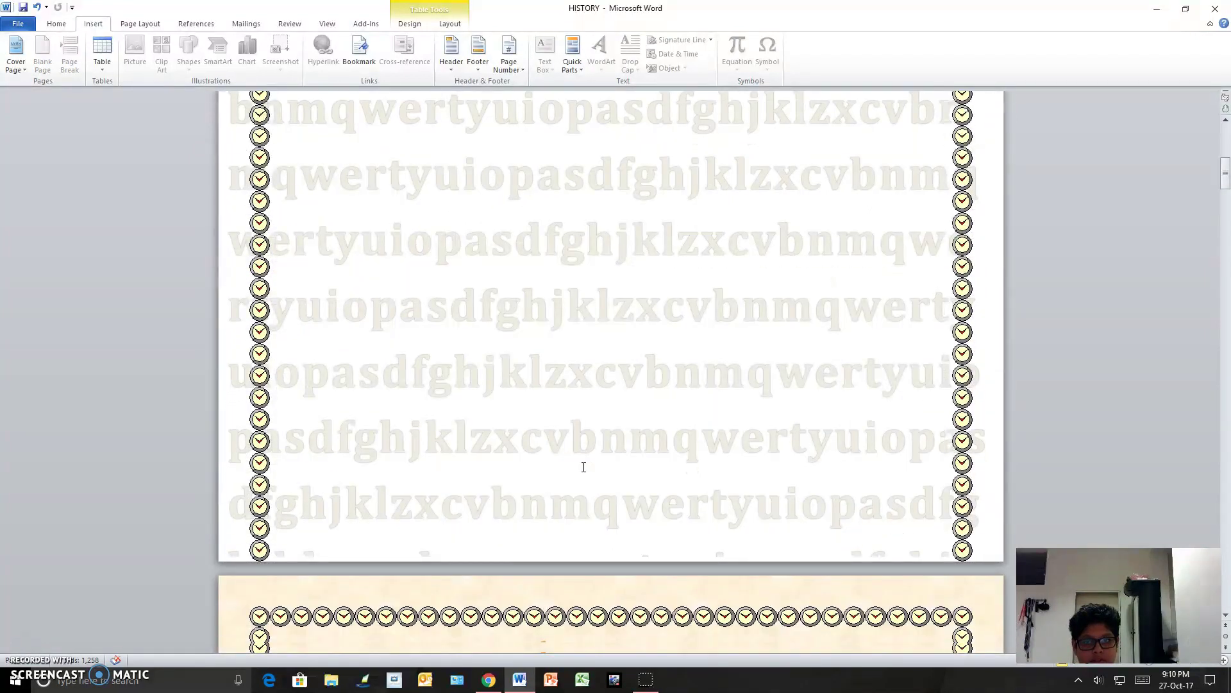